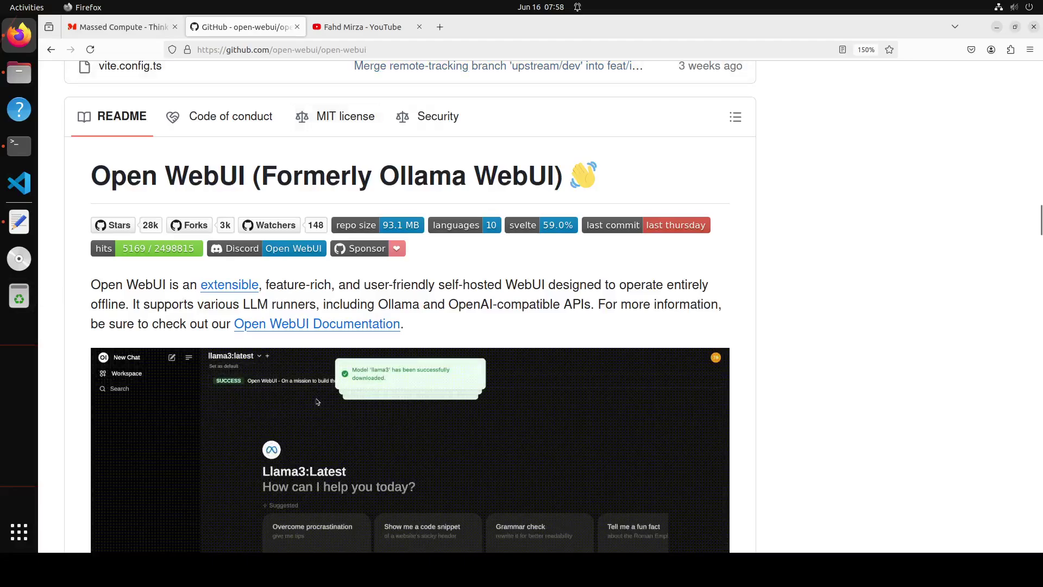
Step: Show the YouTube tab with the channel's 'webui' search results and the Open-WebUI install video
{"action": "left_click", "coordinate": [357, 27]}
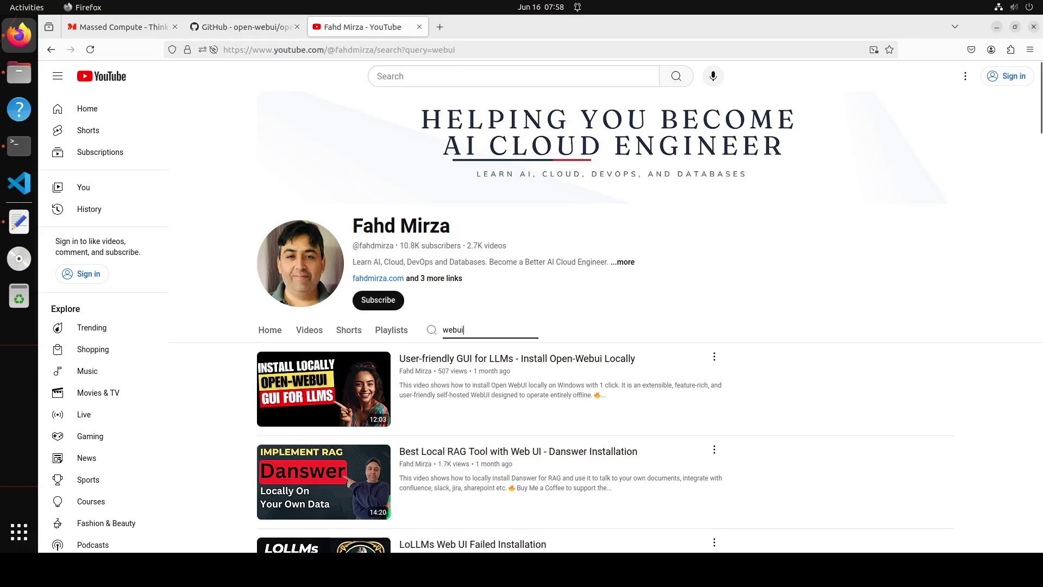
Step: Go back to the open-webui GitHub tab showing the README and demo animation
{"action": "left_click", "coordinate": [245, 27]}
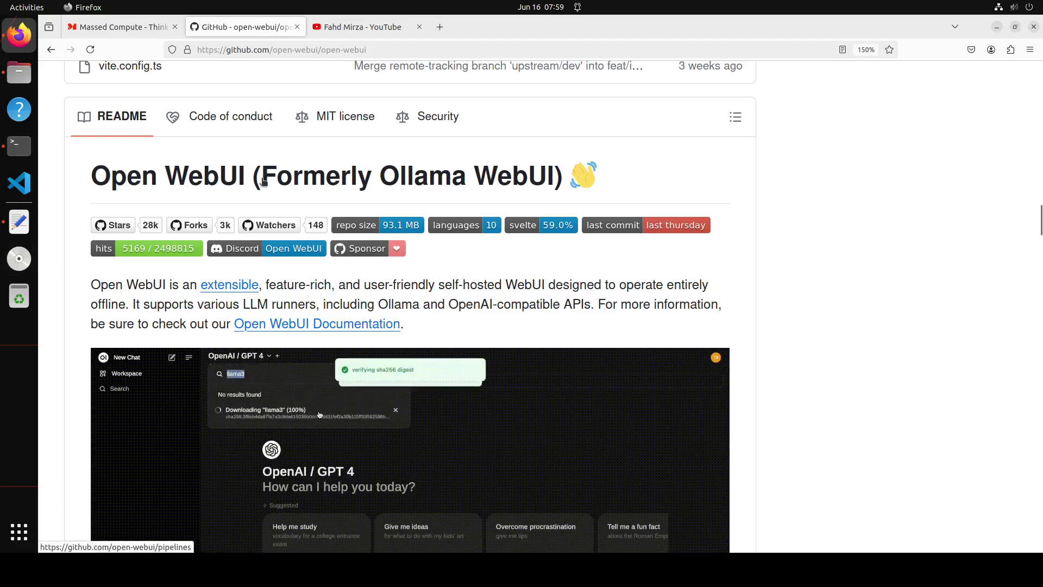
Step: Bring up the Massed Compute homepage tab in Firefox
{"action": "left_click", "coordinate": [114, 32]}
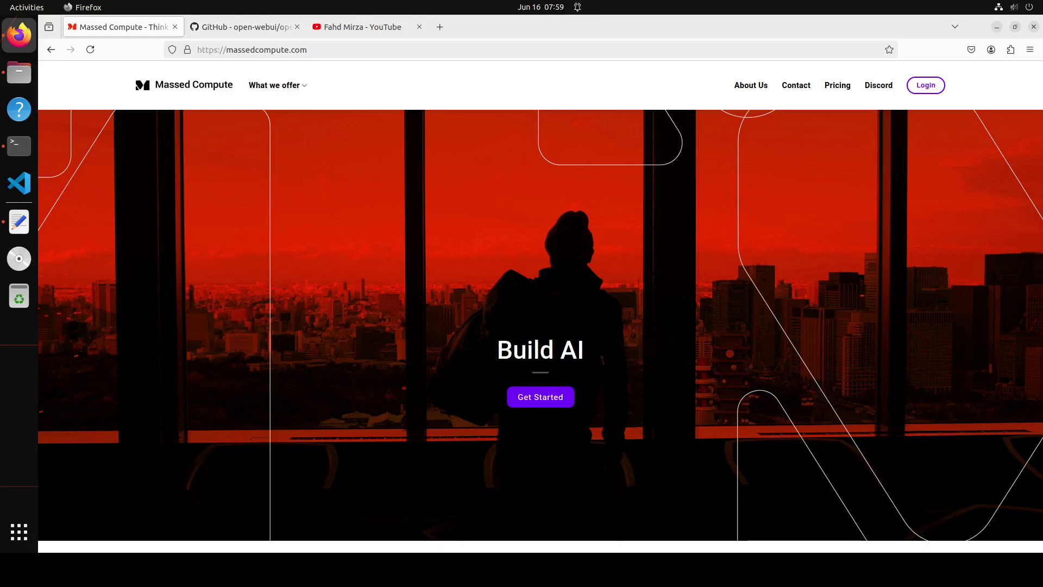
Step: Rerun nvidia-smi in Terminal to check the RTX A6000 GPU, then clear the screen
{"action": "left_click", "coordinate": [19, 148]}
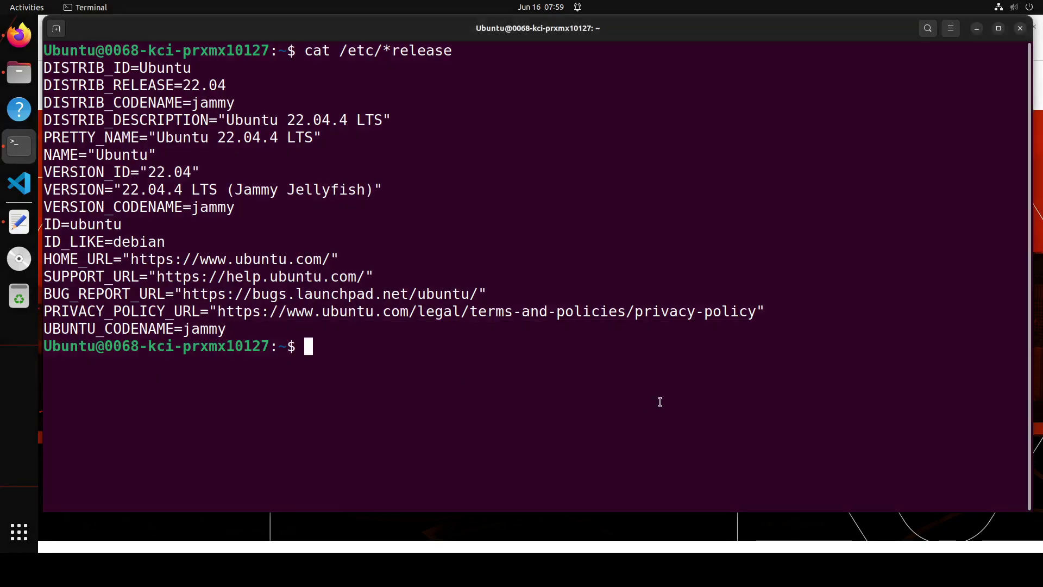
{"action": "key", "text": "Up"}
{"action": "key", "text": "Up"}
{"action": "key", "text": "Up"}
{"action": "key", "text": "Return"}
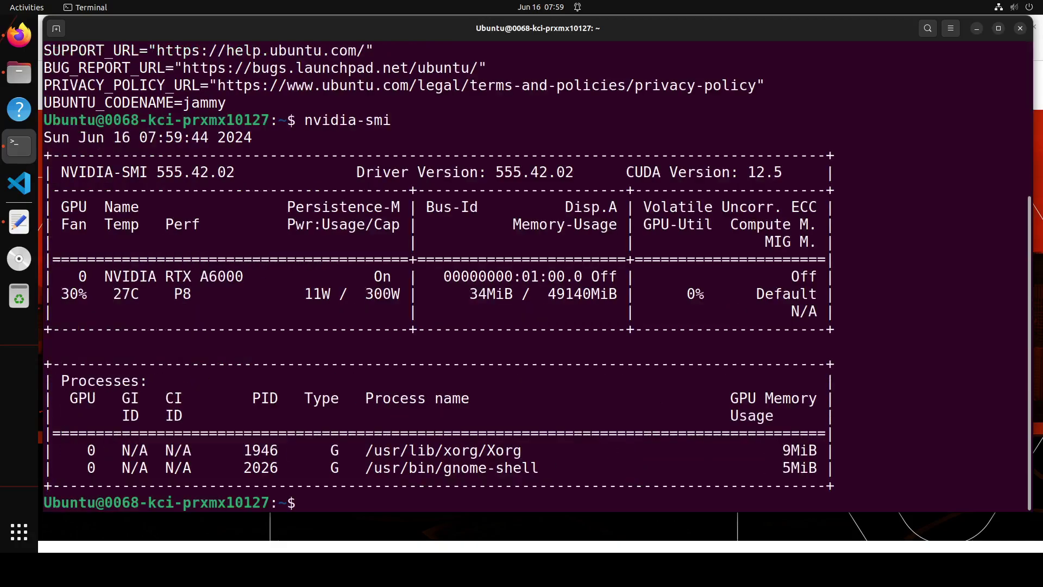
{"action": "type", "text": "clear"}
{"action": "key", "text": "Return"}
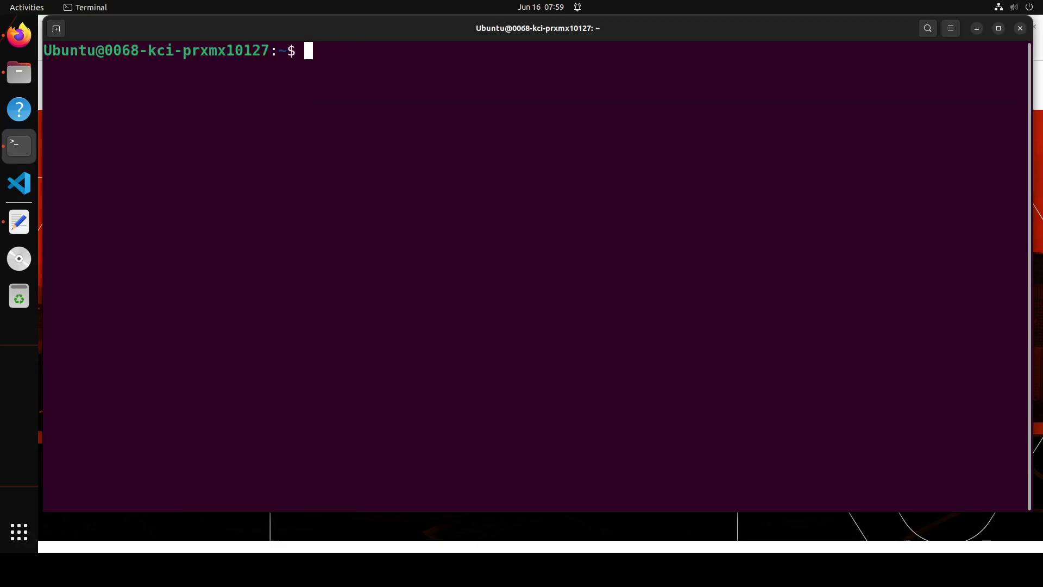
Step: Run ollama list (qwen2:7b, 4.4 GB) and conda info (24.4.0), clearing after each
{"action": "type", "text": "ollama list"}
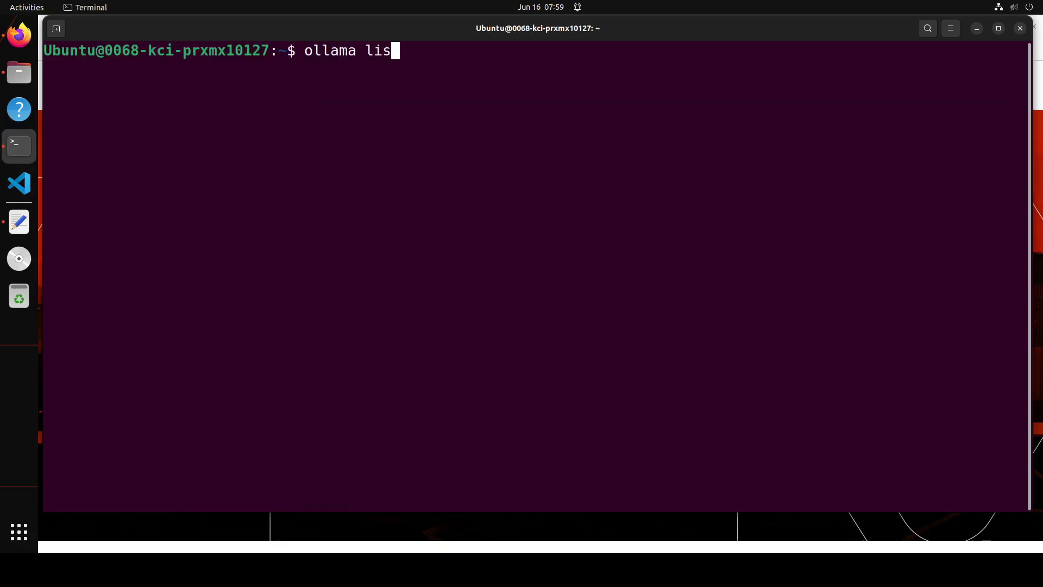
{"action": "key", "text": "Return"}
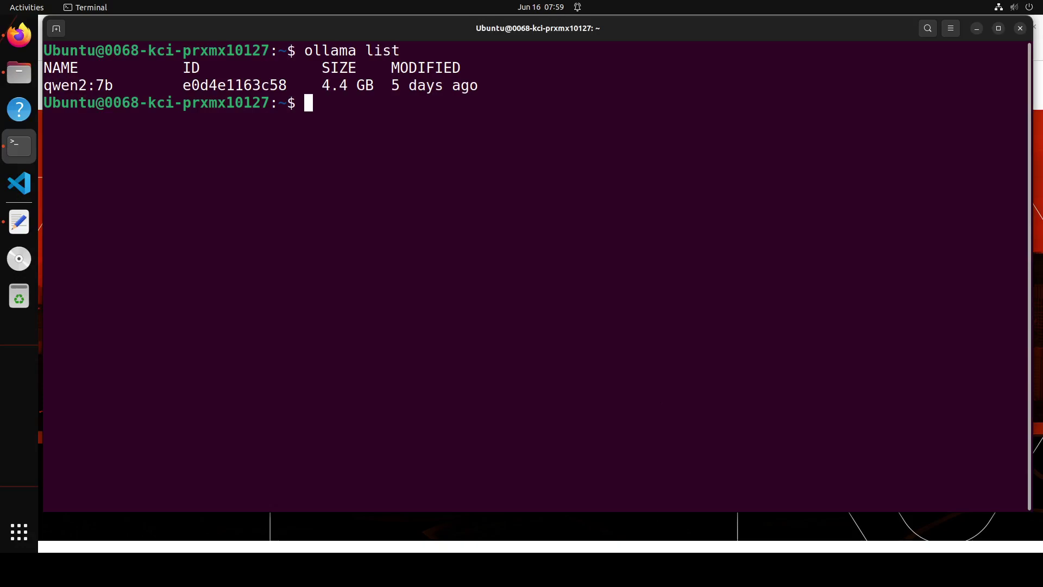
{"action": "type", "text": "clear"}
{"action": "key", "text": "Return"}
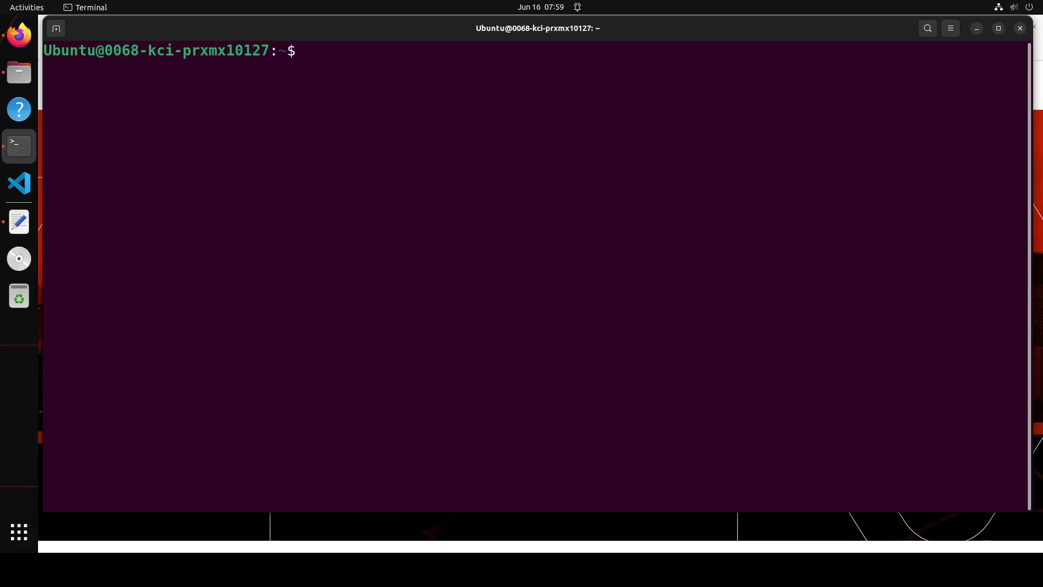
{"action": "type", "text": "conda info"}
{"action": "key", "text": "Return"}
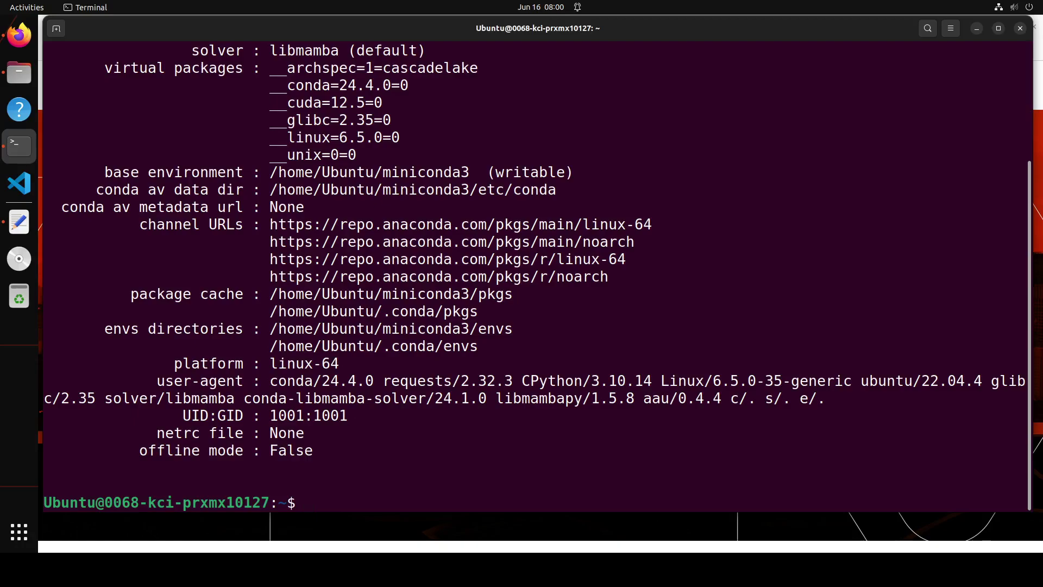
{"action": "type", "text": "clear"}
{"action": "key", "text": "Return"}
Step: Create the openwebui conda environment with the pasted command 'conda create -n openwebui python=3.11 -y'
{"action": "right_click", "coordinate": [382, 158]}
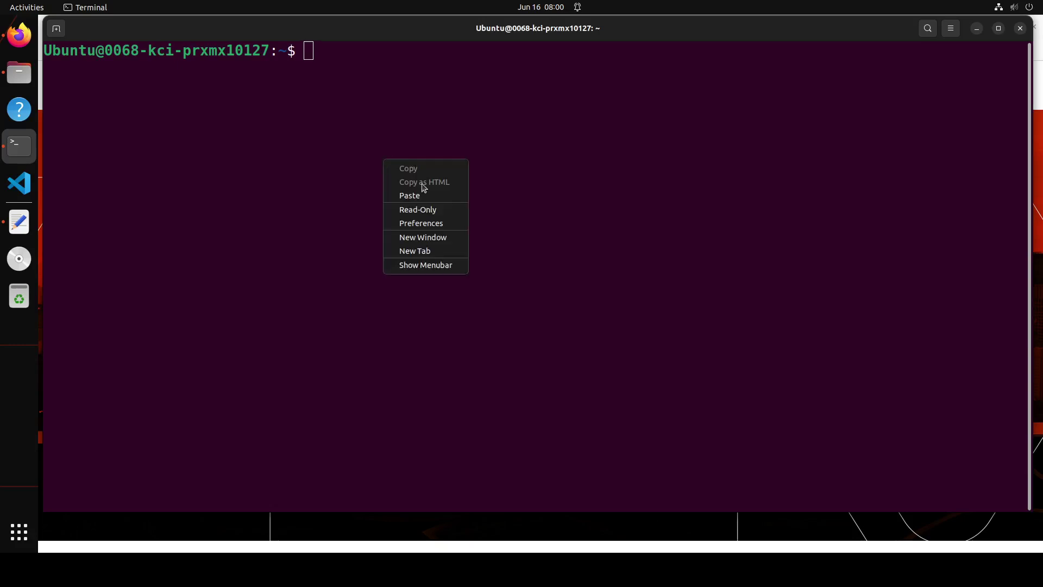
{"action": "left_click", "coordinate": [427, 194]}
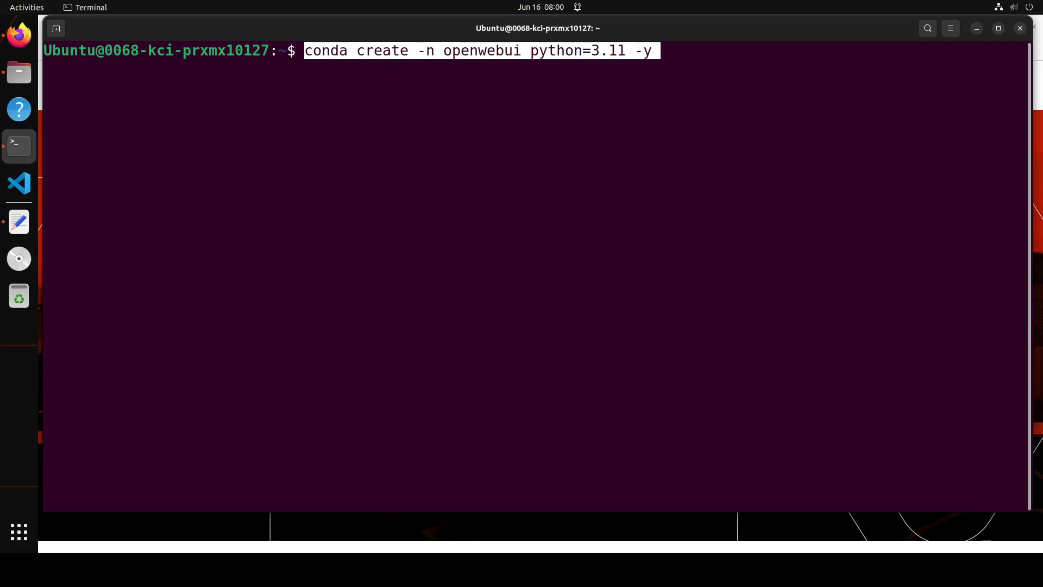
{"action": "key", "text": "Return"}
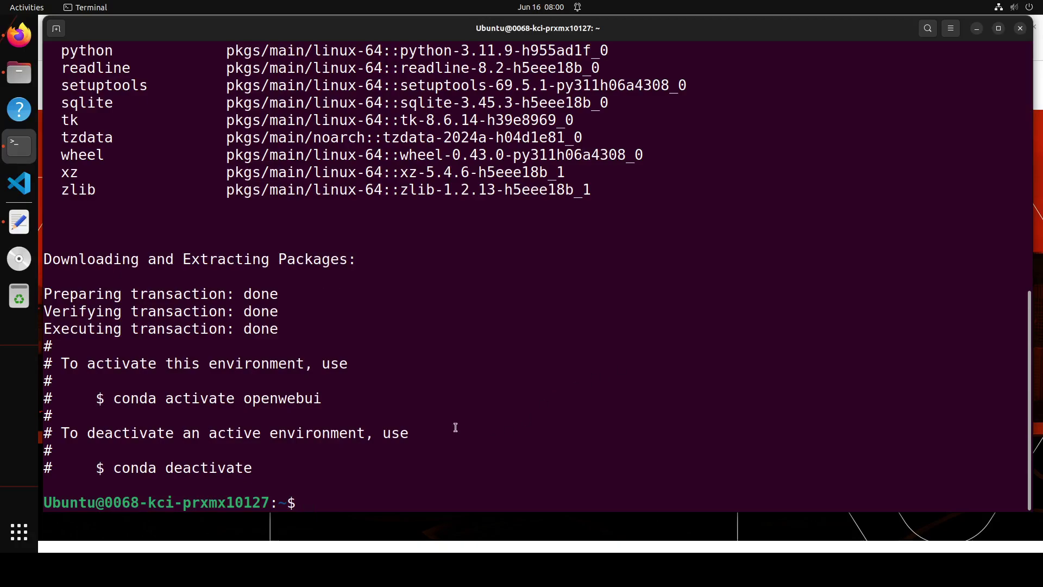
Step: Copy and run 'conda activate openwebui', then clear the screen
{"action": "left_click_drag", "start_coordinate": [121, 398], "coordinate": [322, 398]}
{"action": "left_click", "coordinate": [119, 398]}
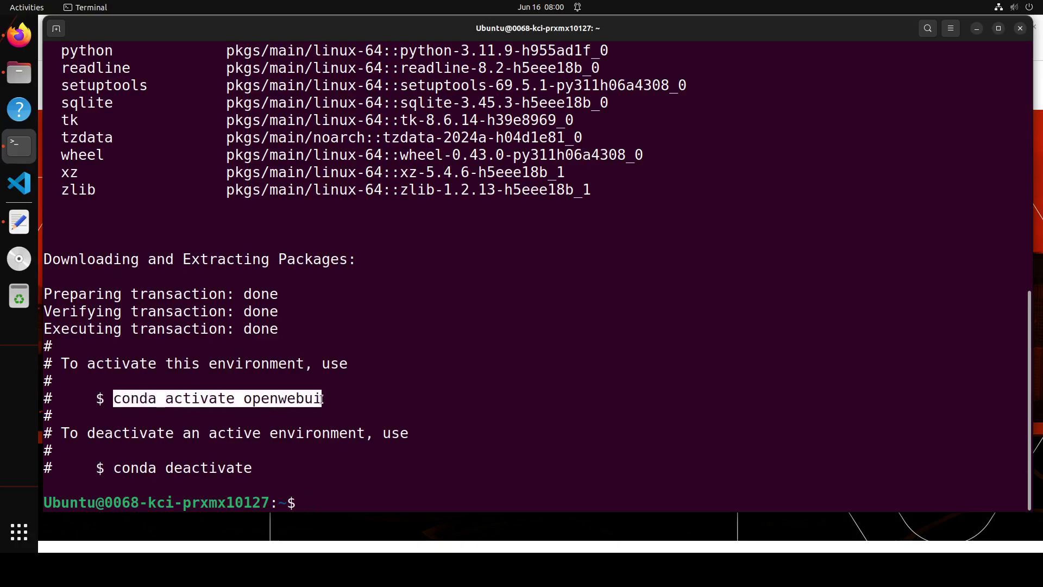
{"action": "right_click", "coordinate": [302, 396]}
{"action": "left_click", "coordinate": [332, 407]}
{"action": "right_click", "coordinate": [424, 339]}
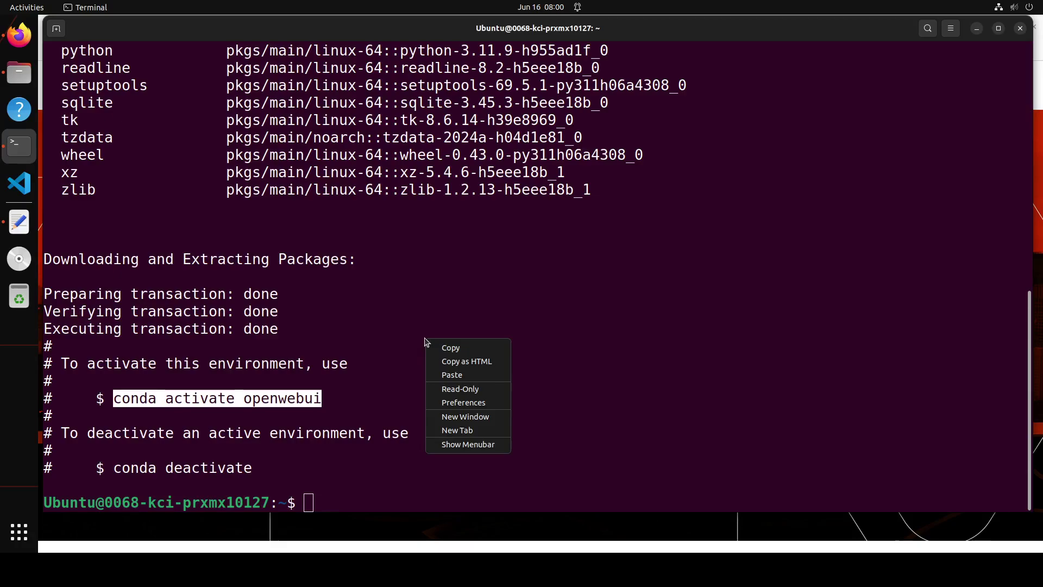
{"action": "left_click", "coordinate": [466, 375]}
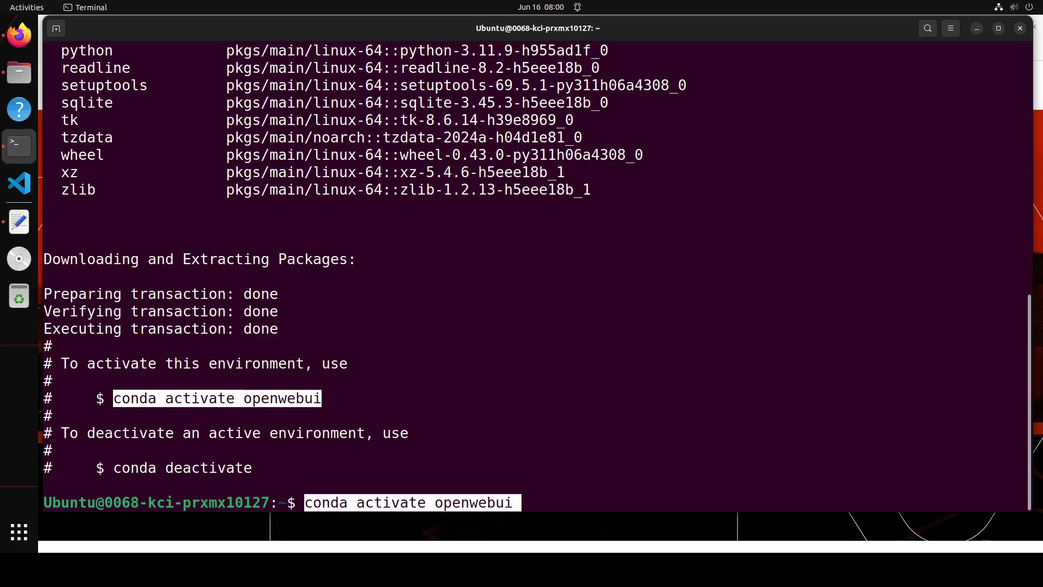
{"action": "key", "text": "Return"}
{"action": "type", "text": "cle"}
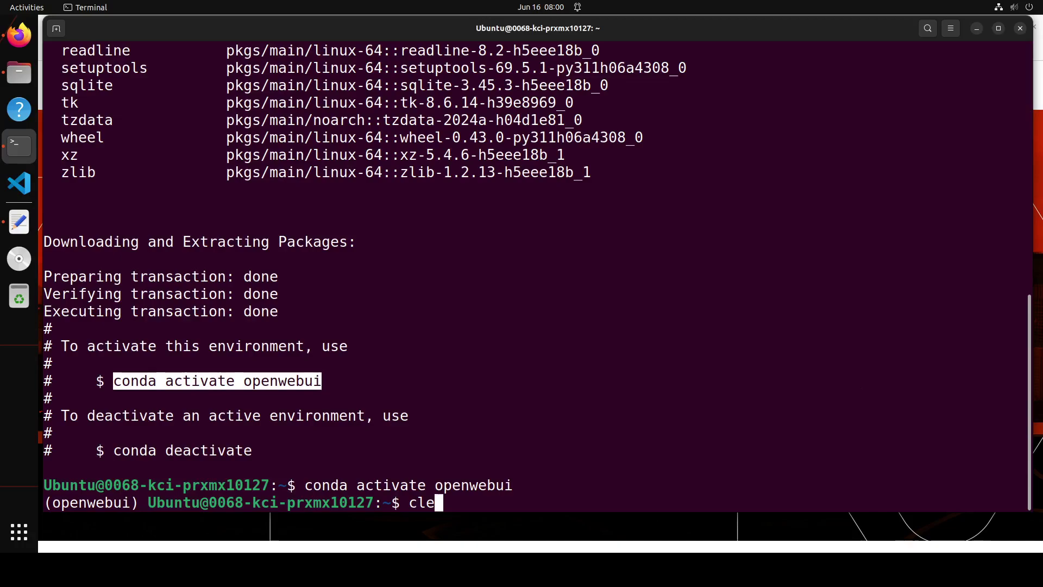
{"action": "type", "text": "ar"}
{"action": "key", "text": "Return"}
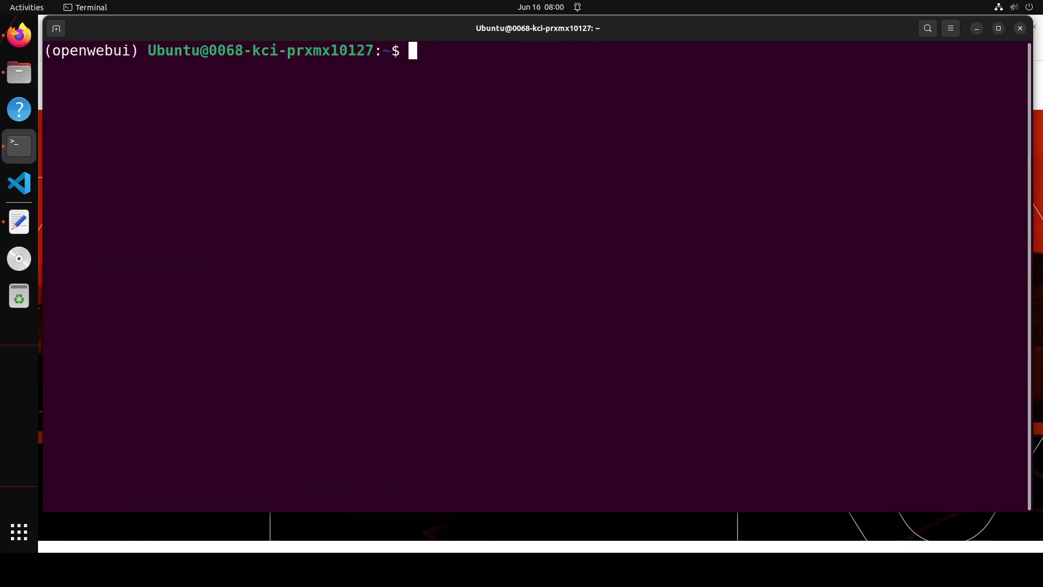
Step: Check the installed Docker version with docker --version, then clear the screen
{"action": "type", "text": "docker --"}
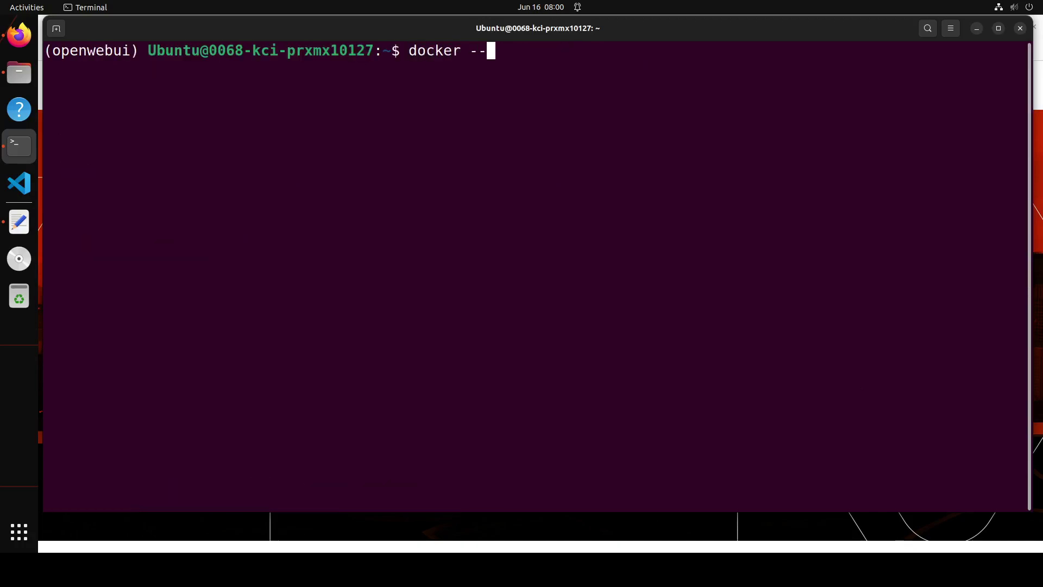
{"action": "type", "text": "version"}
{"action": "key", "text": "Return"}
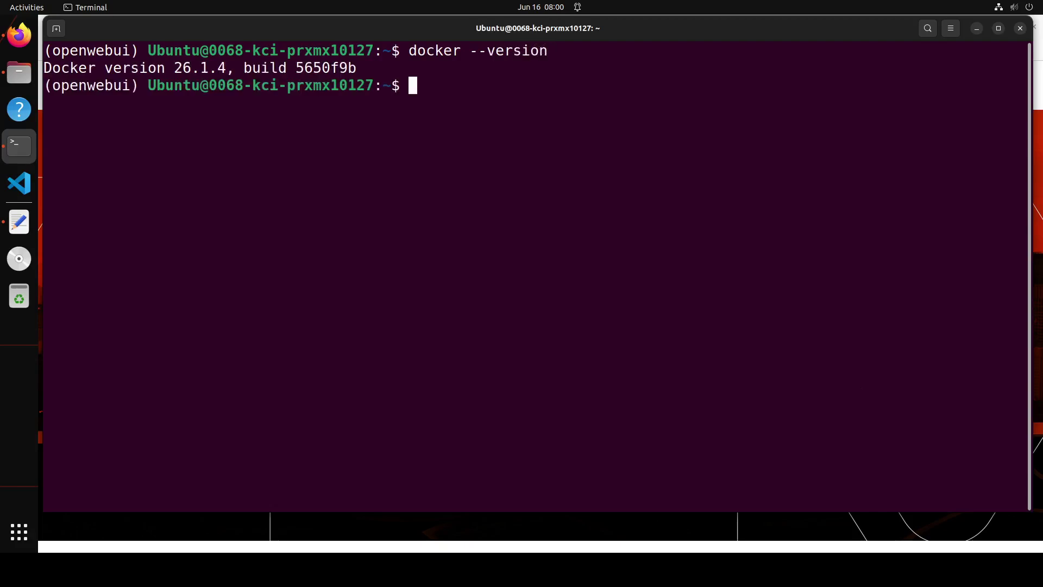
{"action": "type", "text": "clear"}
{"action": "key", "text": "Return"}
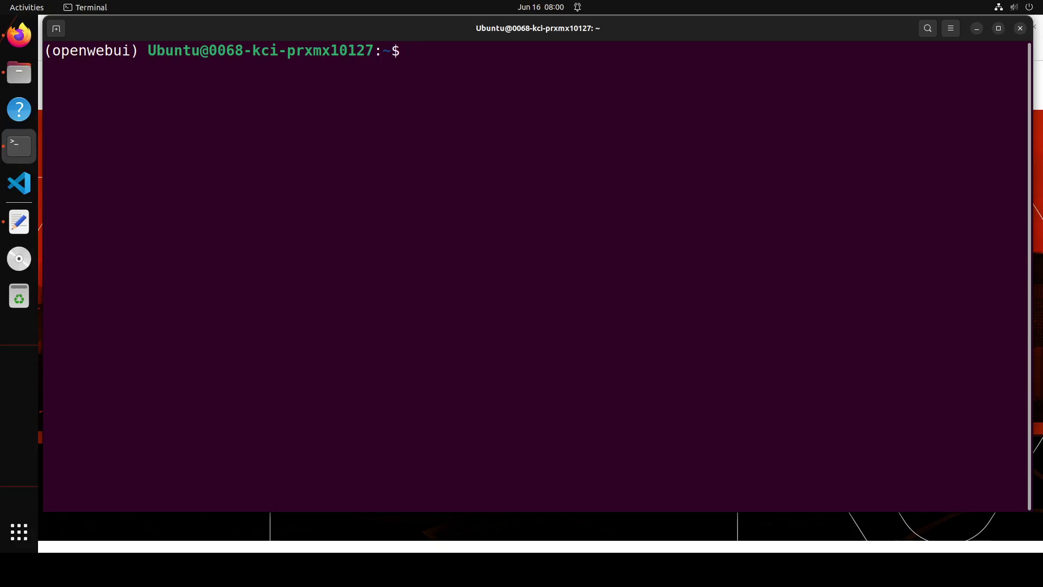
Step: Launch the Open WebUI container with the pasted docker run command
{"action": "right_click", "coordinate": [407, 132]}
{"action": "left_click", "coordinate": [449, 167]}
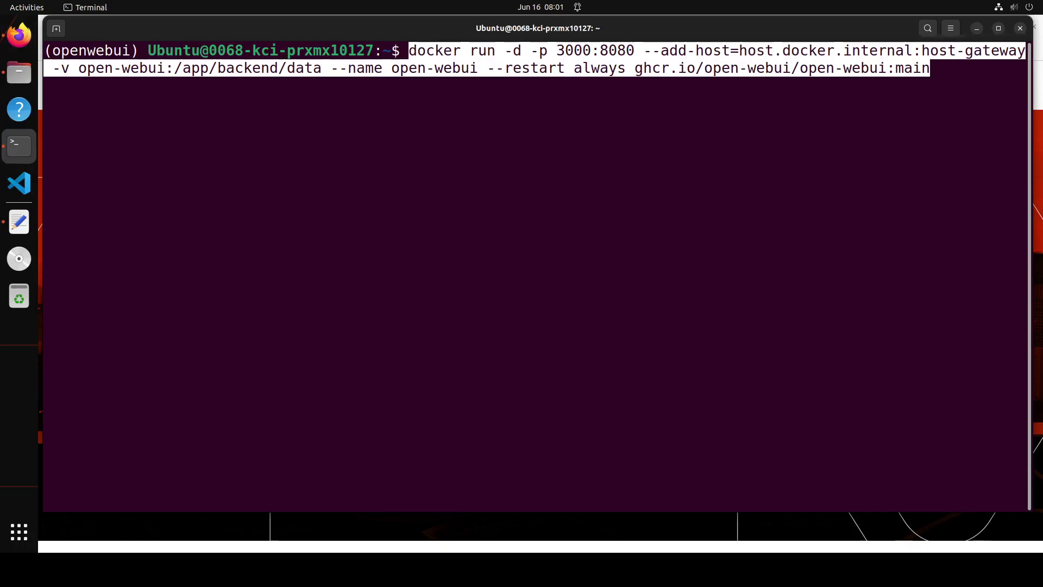
{"action": "key", "text": "Return"}
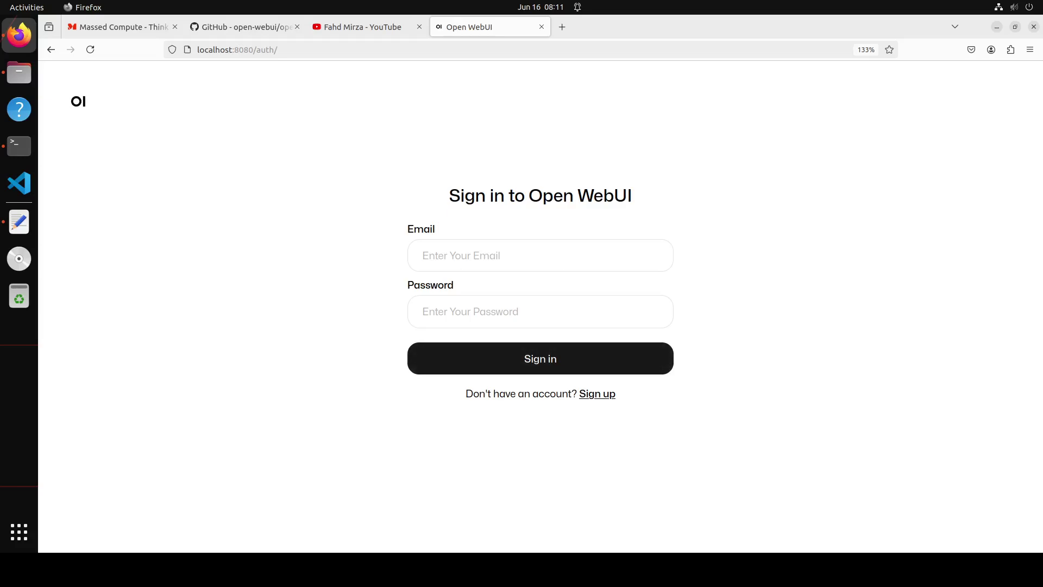
Step: Create a new Open WebUI account and dismiss the What's New release notes
{"action": "left_click", "coordinate": [600, 396]}
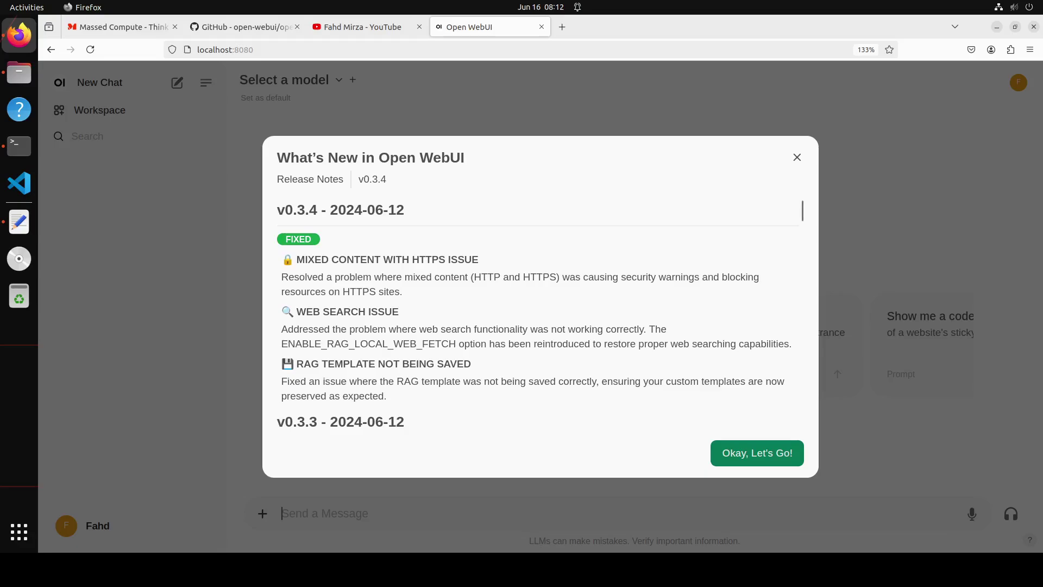
{"action": "left_click", "coordinate": [745, 458]}
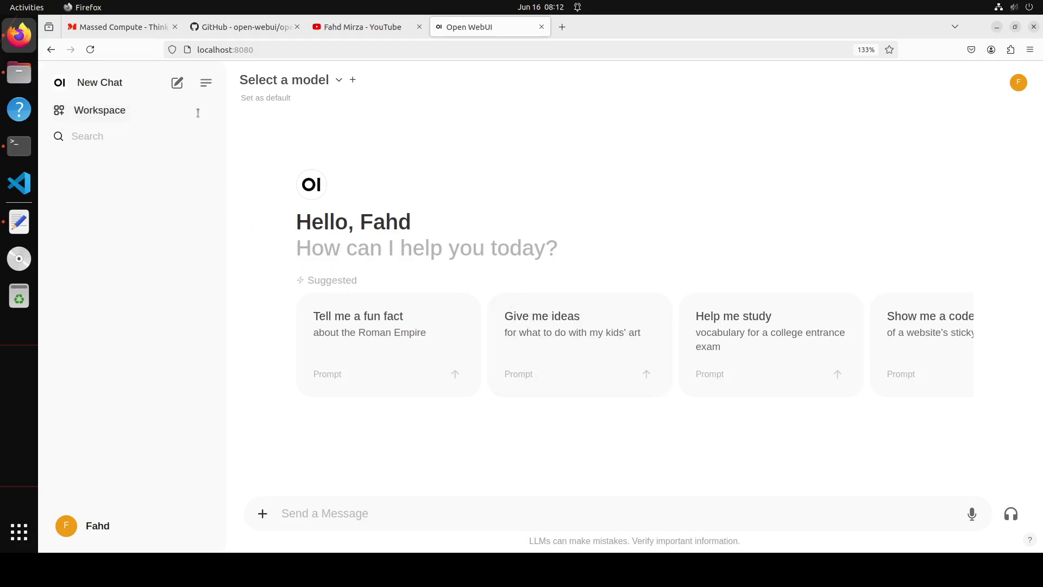
Step: Set the Theme to Dark in user Settings, then go to Admin Settings
{"action": "left_click", "coordinate": [98, 530]}
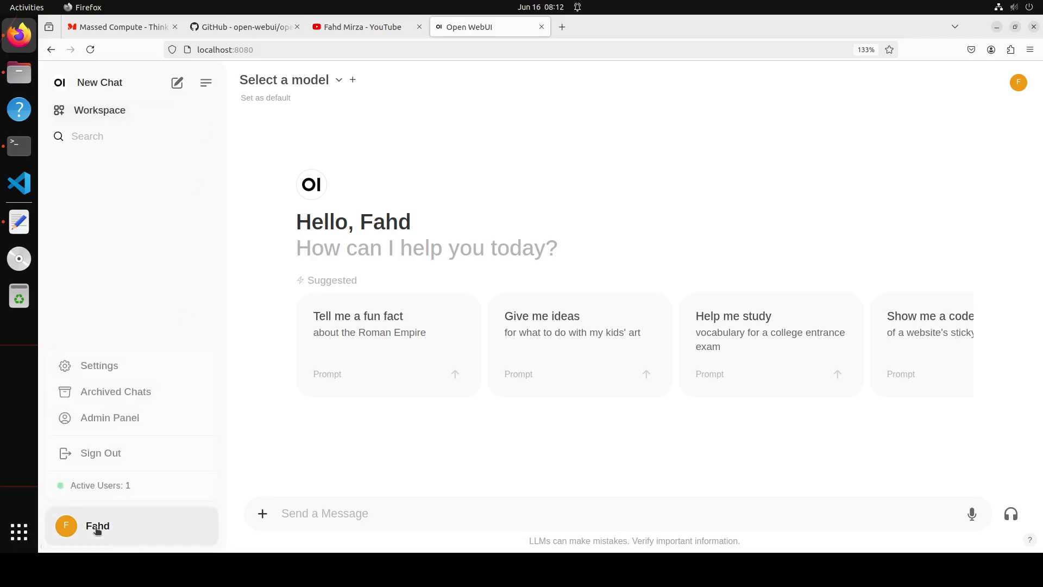
{"action": "left_click", "coordinate": [109, 369]}
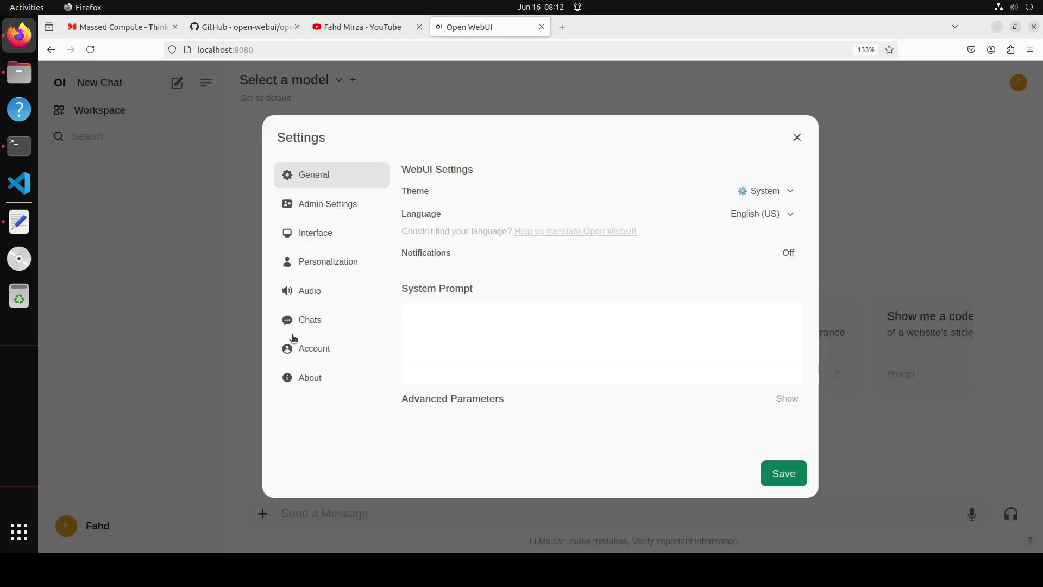
{"action": "left_click", "coordinate": [790, 193]}
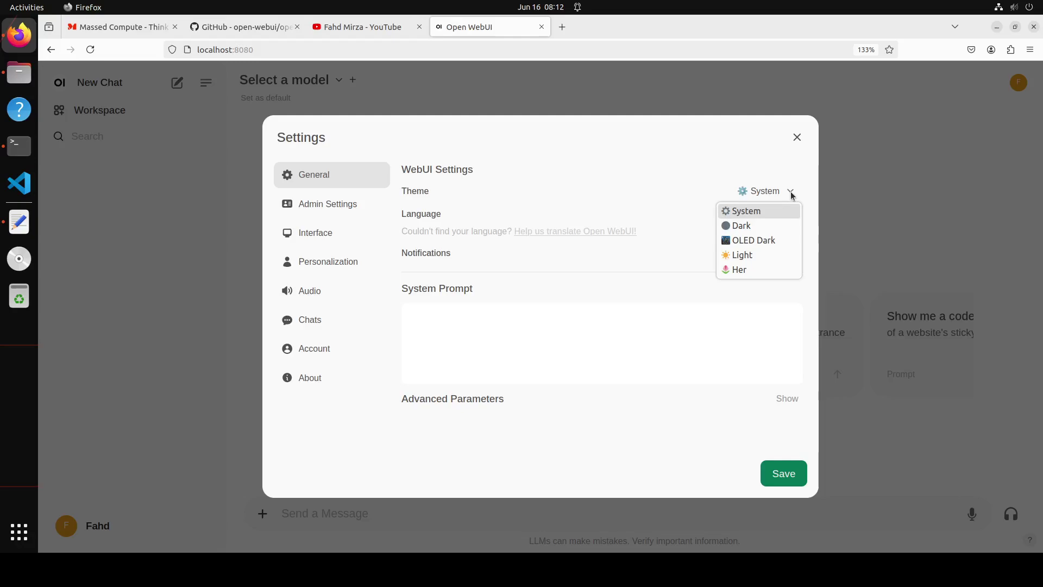
{"action": "left_click", "coordinate": [763, 226]}
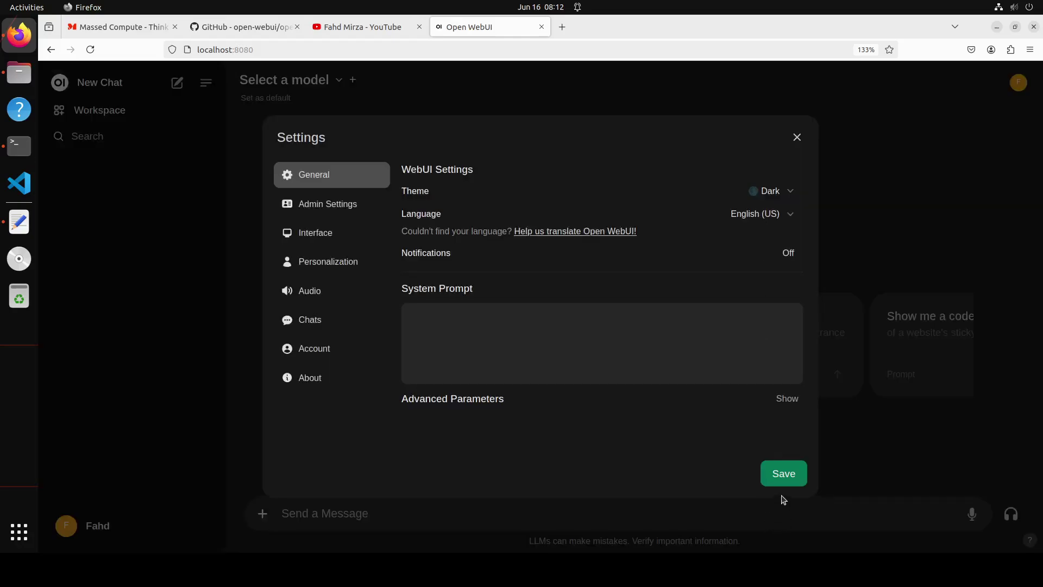
{"action": "left_click", "coordinate": [305, 206]}
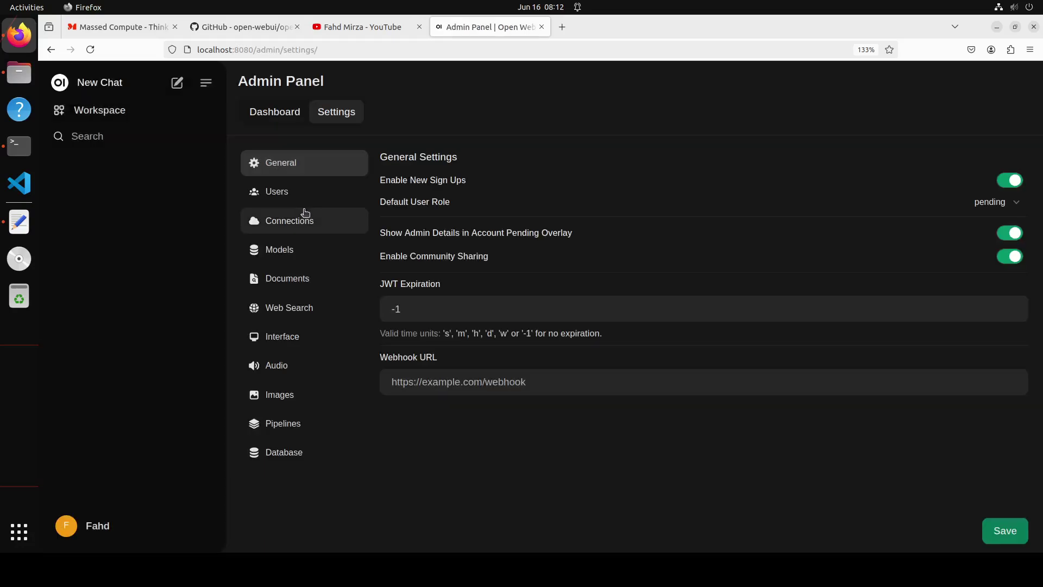
Step: In Admin Settings > Web Search, toggle Enable Web Search on and choose duckduckgo
{"action": "left_click", "coordinate": [280, 249]}
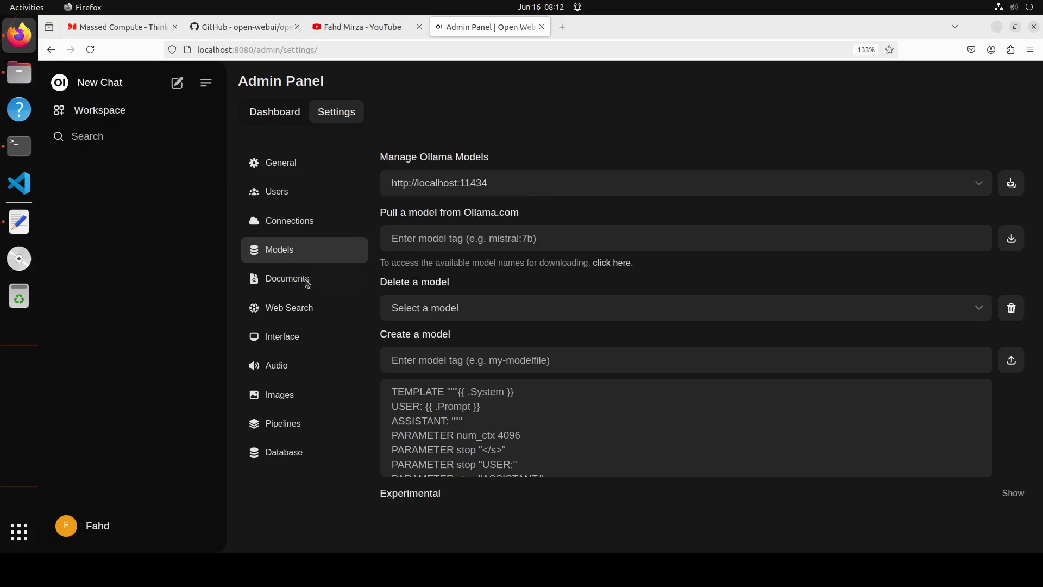
{"action": "left_click", "coordinate": [294, 313]}
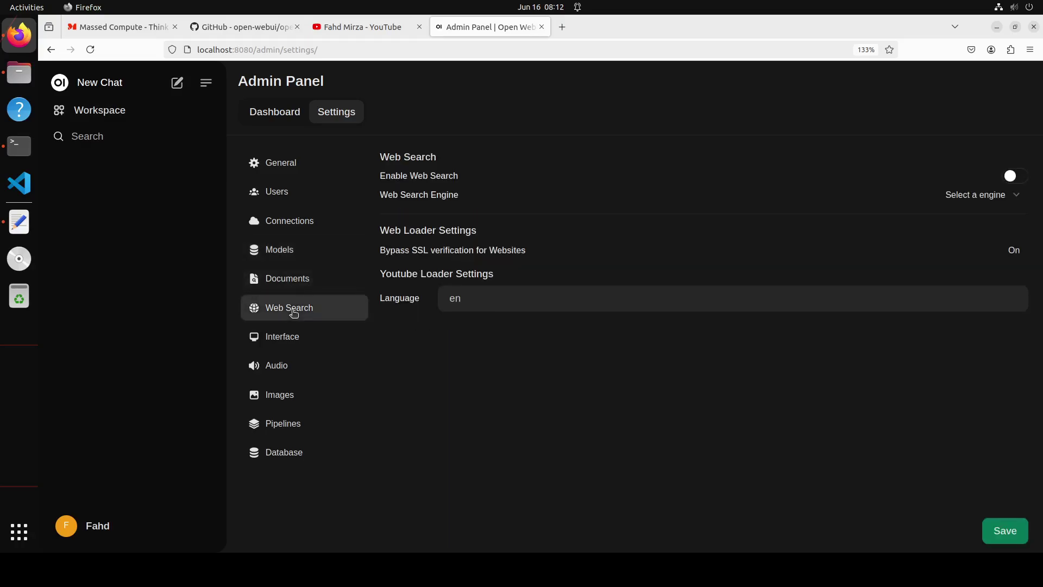
{"action": "left_click", "coordinate": [1023, 182]}
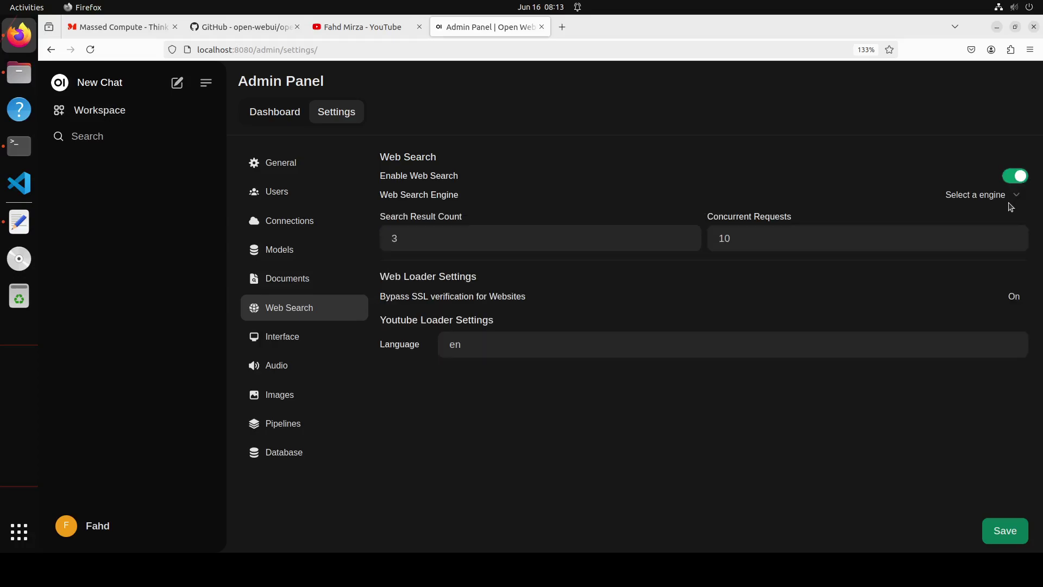
{"action": "left_click", "coordinate": [1016, 200]}
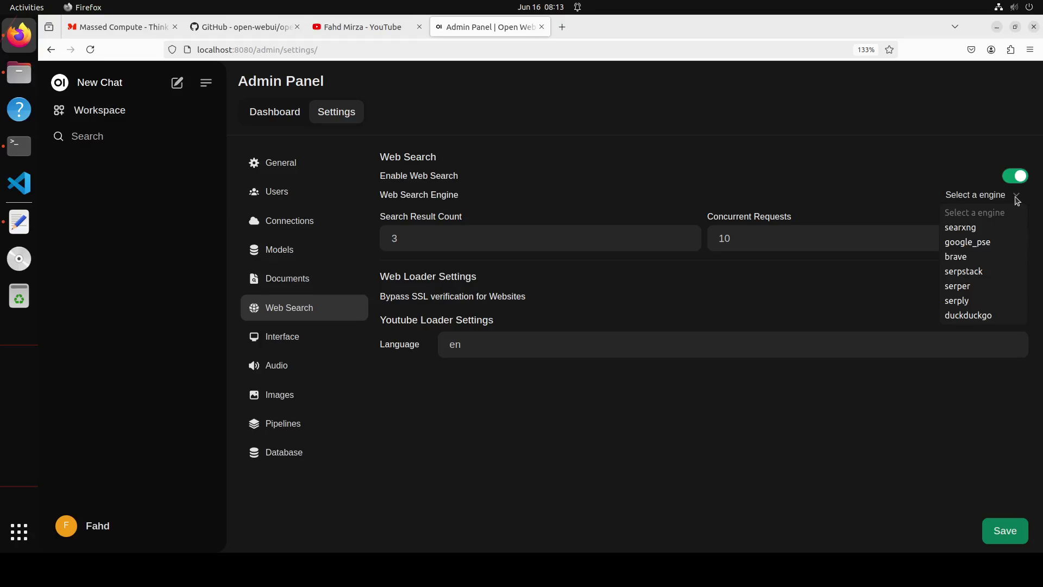
{"action": "left_click", "coordinate": [979, 316]}
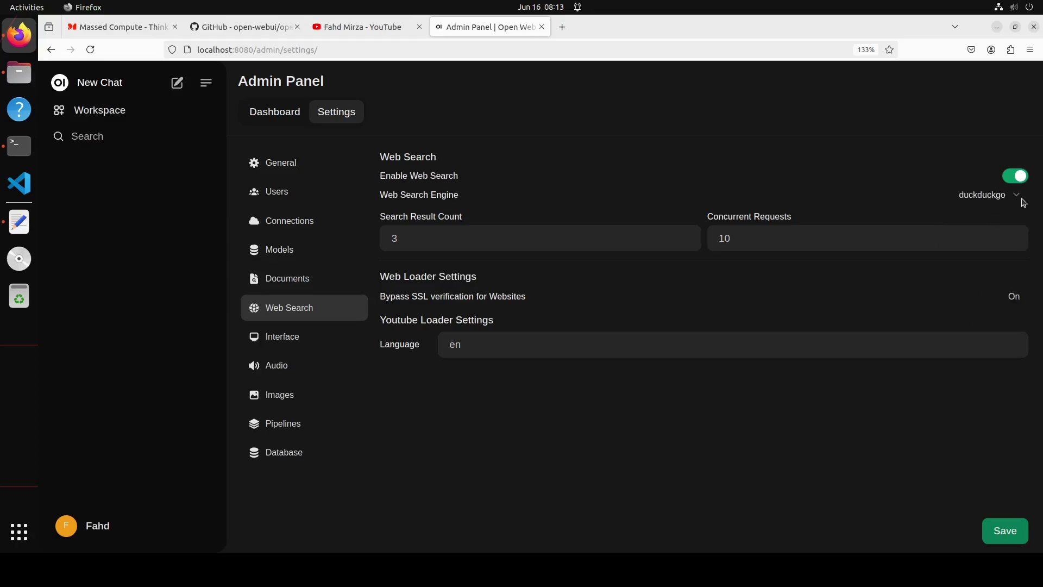
Step: Save the Audio admin settings with Whisper (Local) STT and Web API TTS, leaving the voice unchanged
{"action": "left_click", "coordinate": [290, 344]}
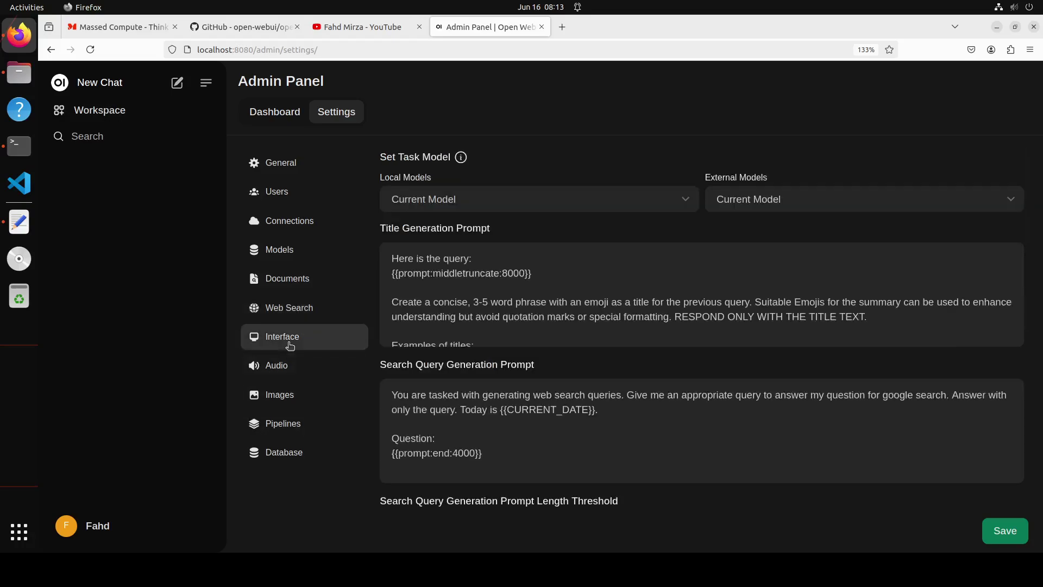
{"action": "left_click", "coordinate": [286, 369]}
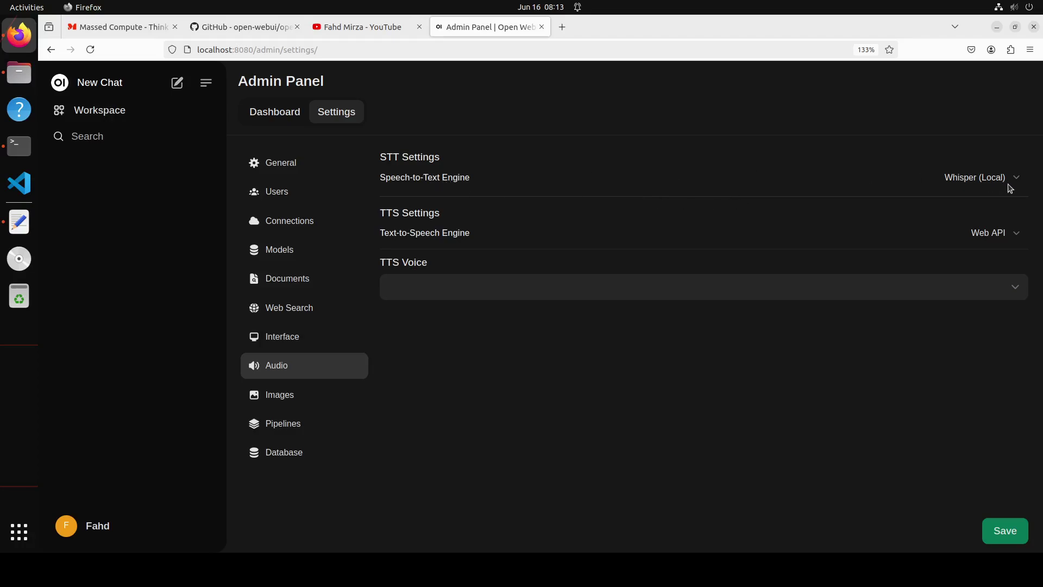
{"action": "left_click", "coordinate": [1016, 288]}
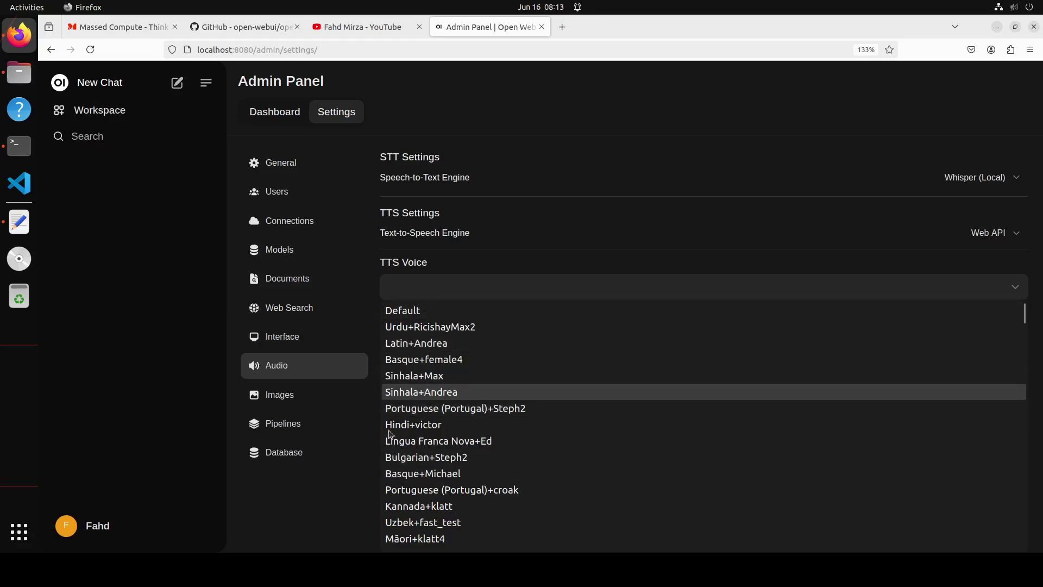
{"action": "left_click", "coordinate": [309, 527]}
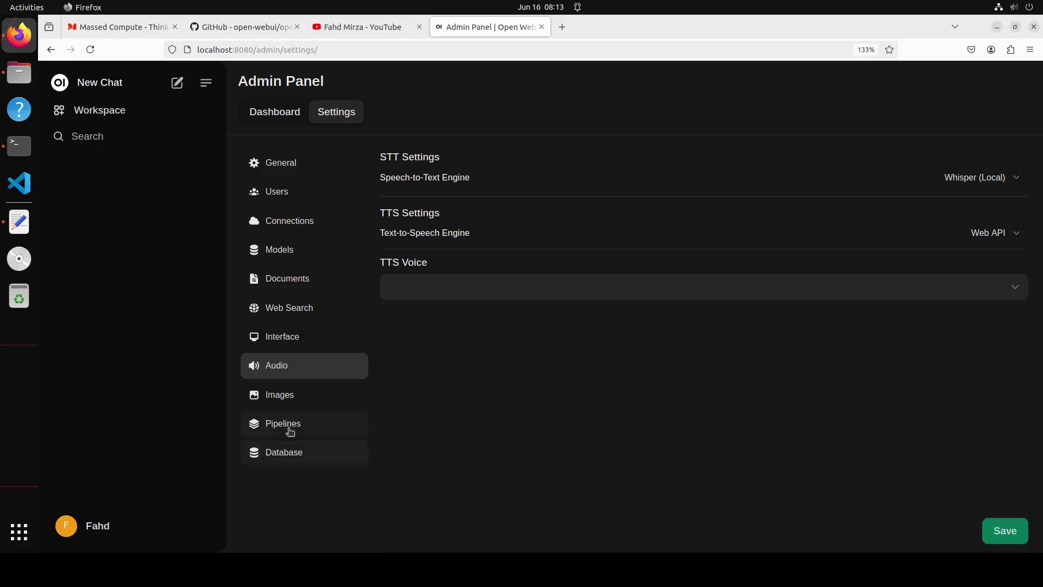
{"action": "left_click", "coordinate": [992, 531]}
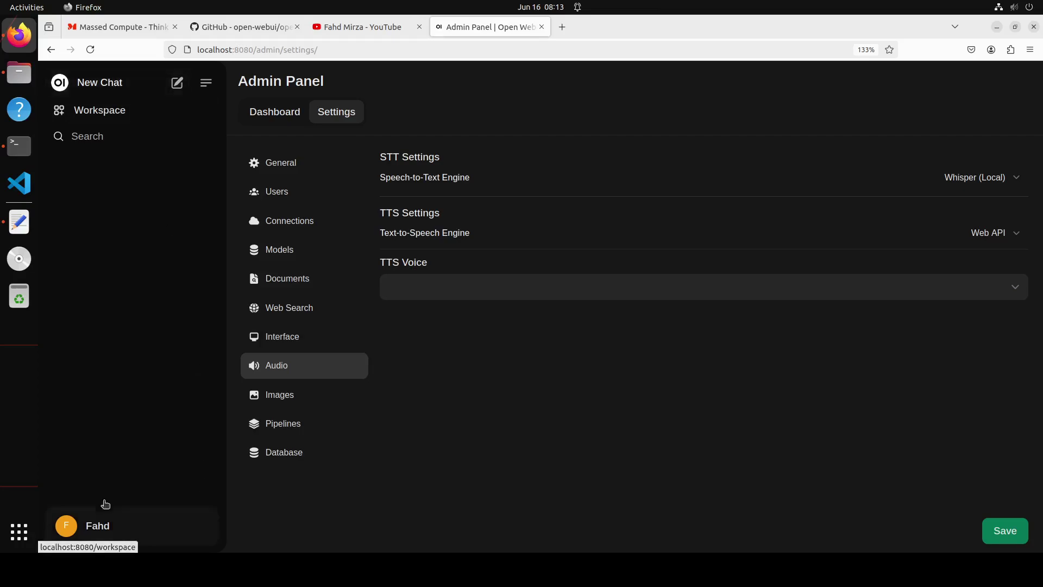
Step: Look over the admin panel's user dashboard and settings, then start a fresh chat
{"action": "left_click", "coordinate": [104, 527]}
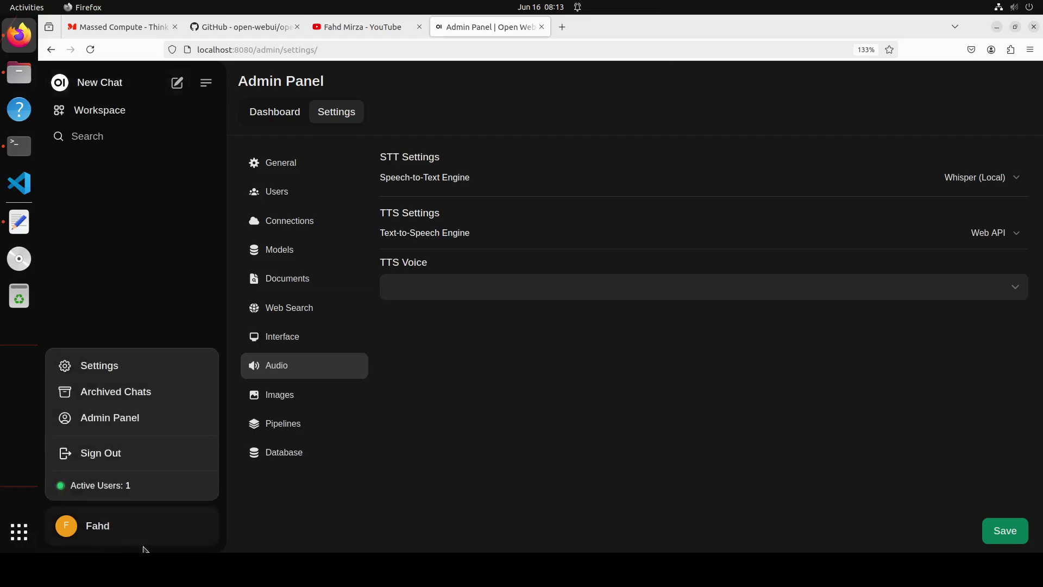
{"action": "left_click", "coordinate": [132, 429]}
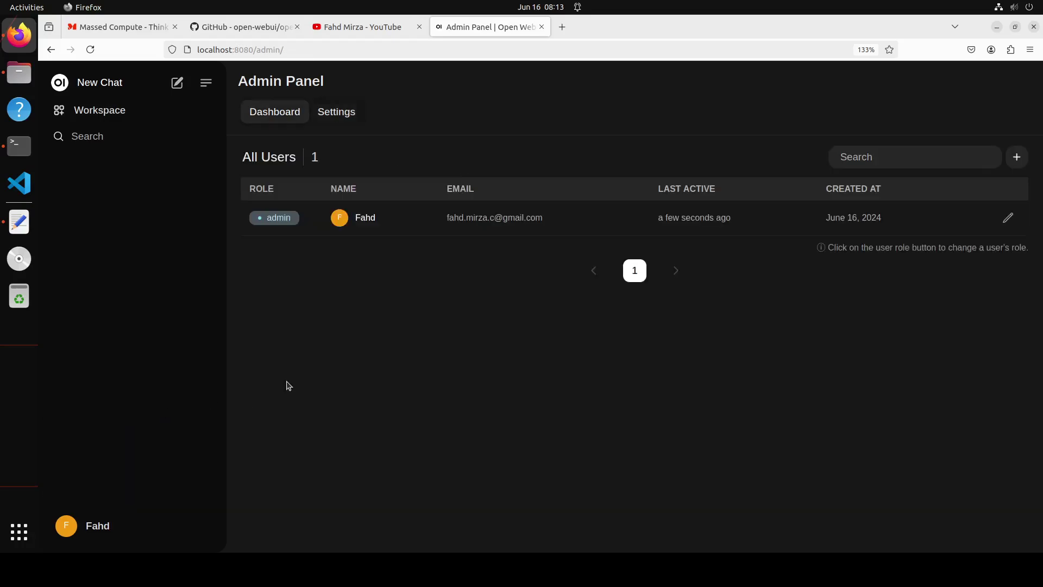
{"action": "left_click", "coordinate": [345, 119]}
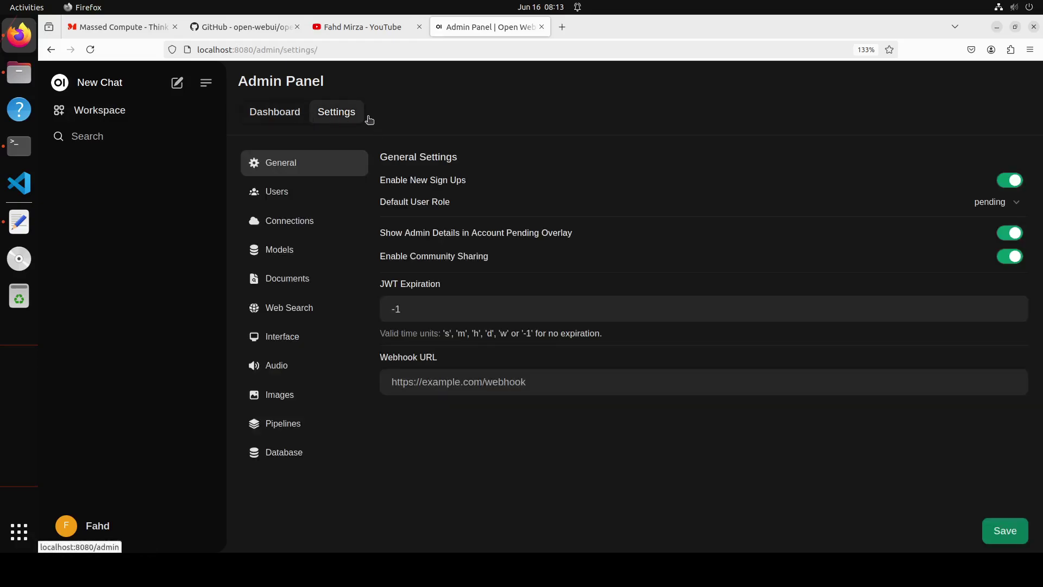
{"action": "left_click", "coordinate": [287, 114]}
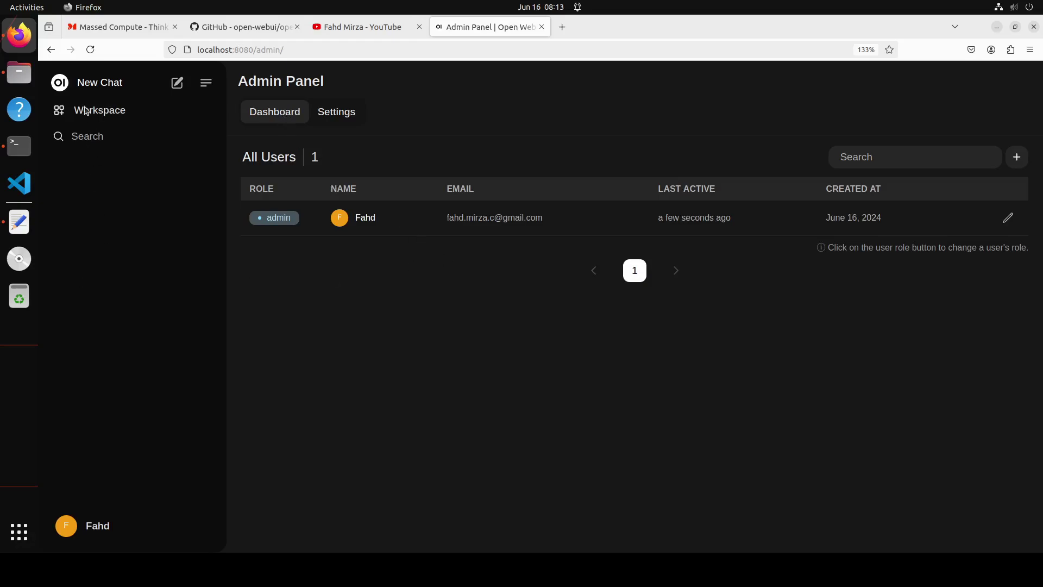
{"action": "left_click", "coordinate": [103, 87]}
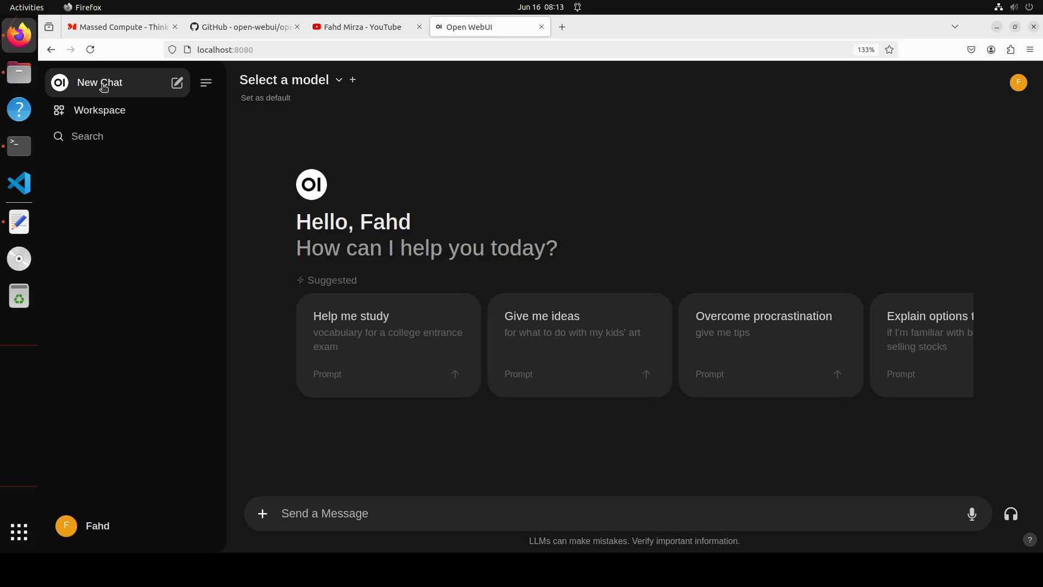
Step: Select qwen2:7b from the model list and save it as the default model
{"action": "left_click", "coordinate": [340, 82]}
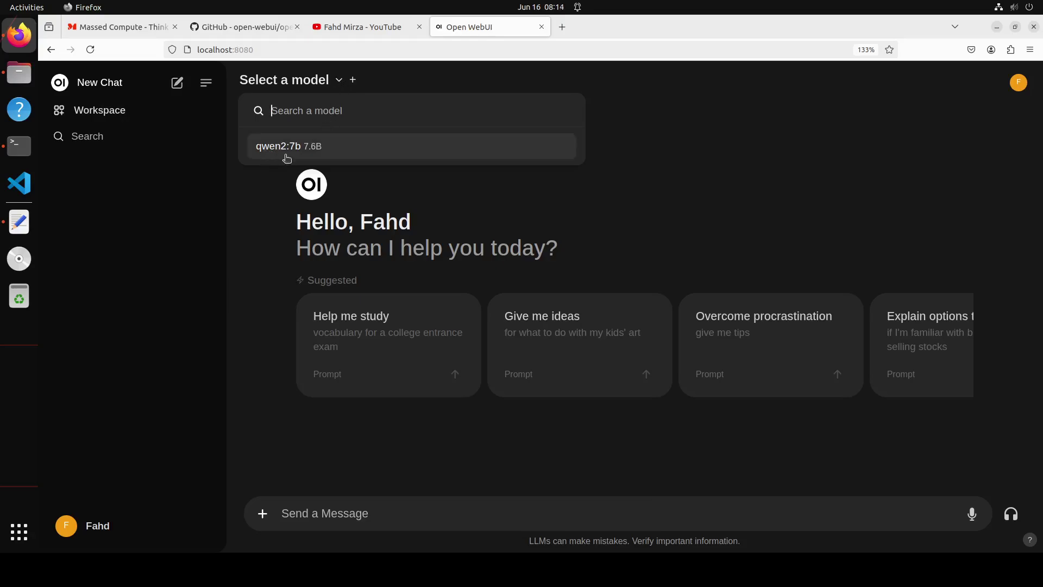
{"action": "left_click", "coordinate": [363, 157]}
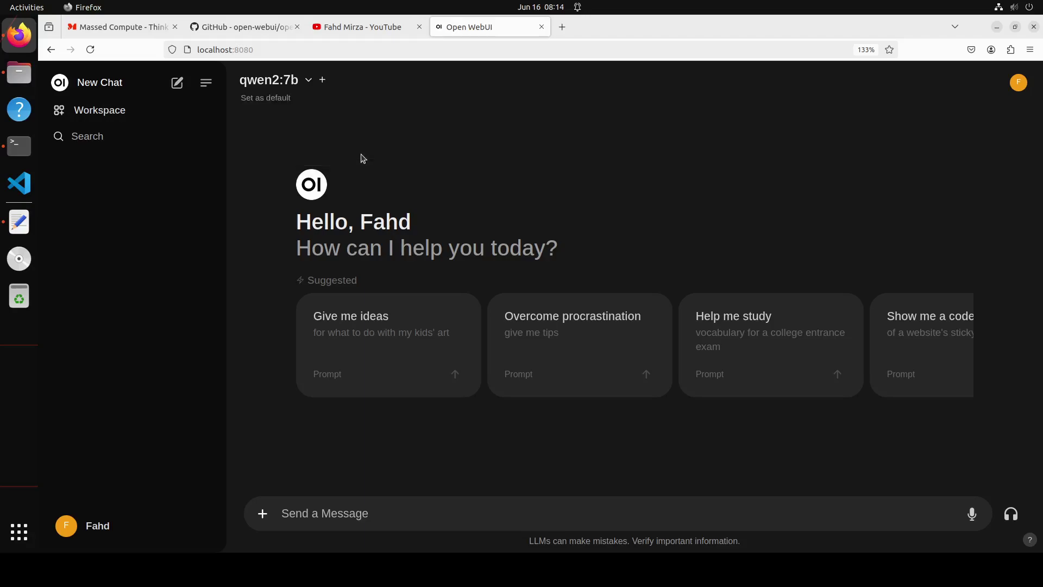
{"action": "left_click", "coordinate": [266, 98]}
Step: Ask 'what is happiness', have the answer read aloud, then attempt a voice call
{"action": "type", "text": "what is happiness"}
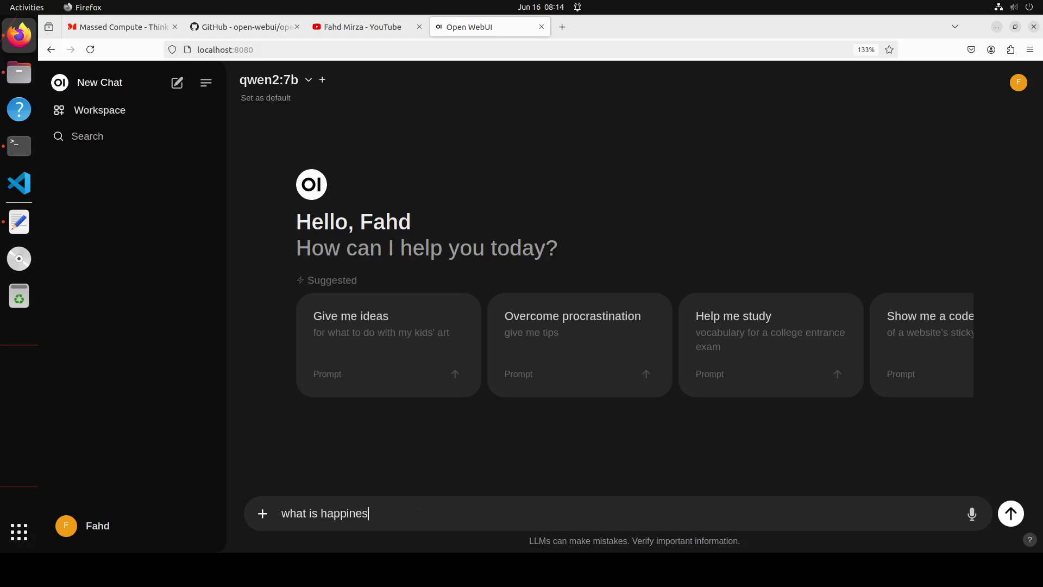
{"action": "key", "text": "Return"}
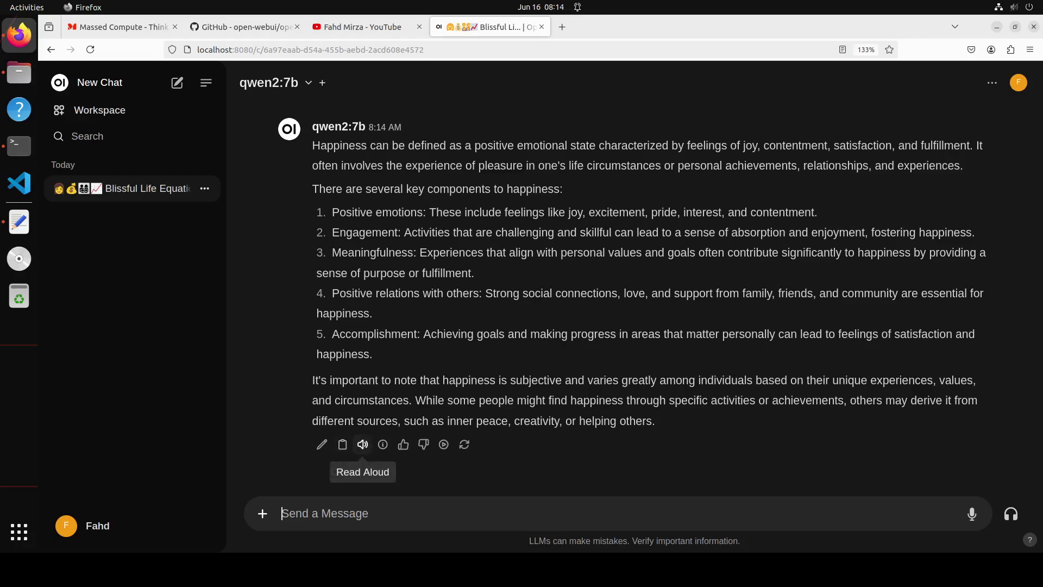
{"action": "left_click", "coordinate": [362, 446]}
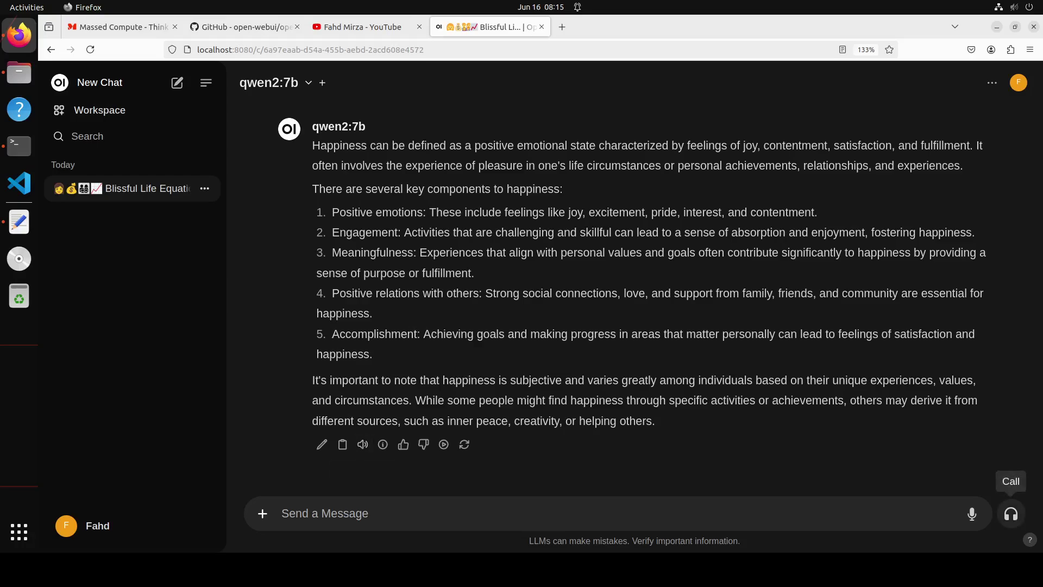
{"action": "left_click", "coordinate": [1011, 513]}
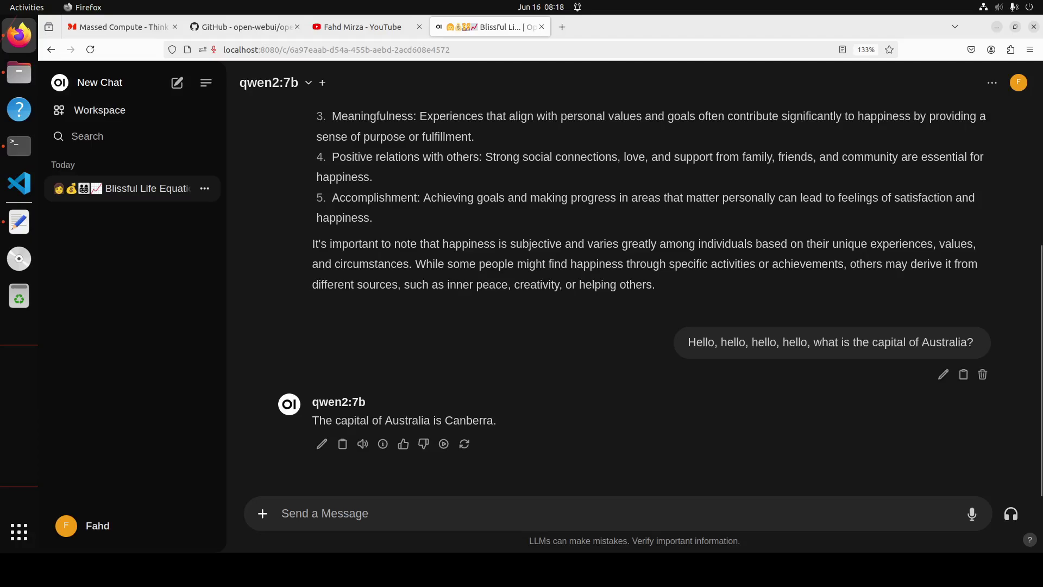
Step: Dictate and send a prompt asking for a Python function that reverses a list
{"action": "left_click", "coordinate": [972, 514]}
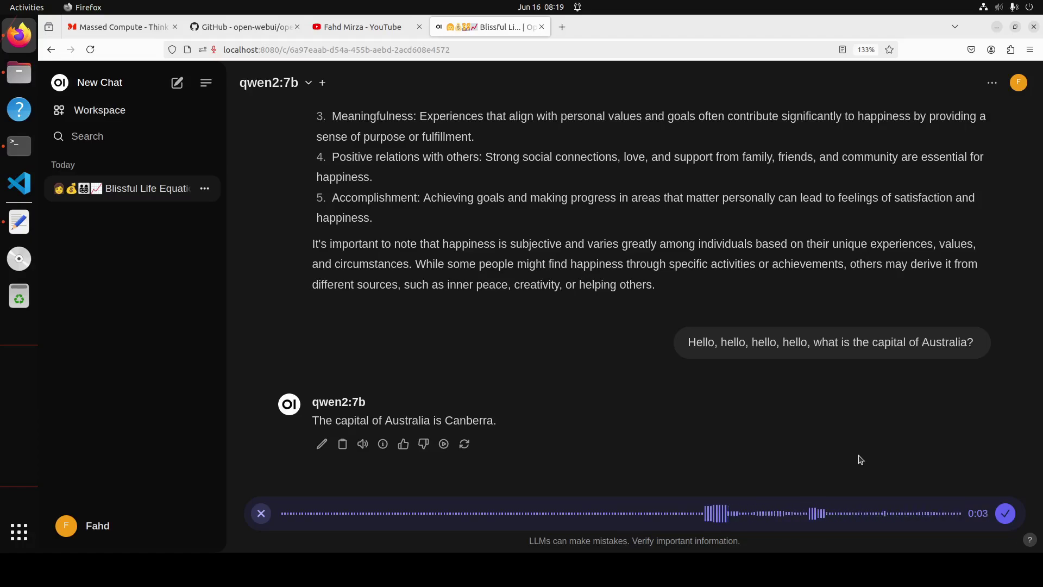
{"action": "left_click", "coordinate": [1007, 515]}
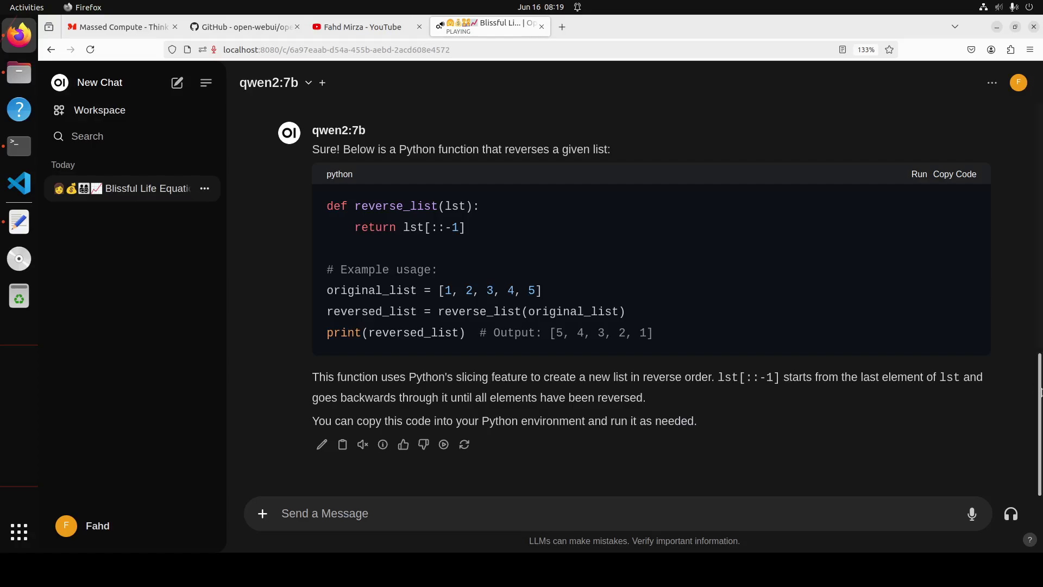
{"action": "scroll", "coordinate": [651, 228], "scroll_direction": "up", "scroll_amount": 3}
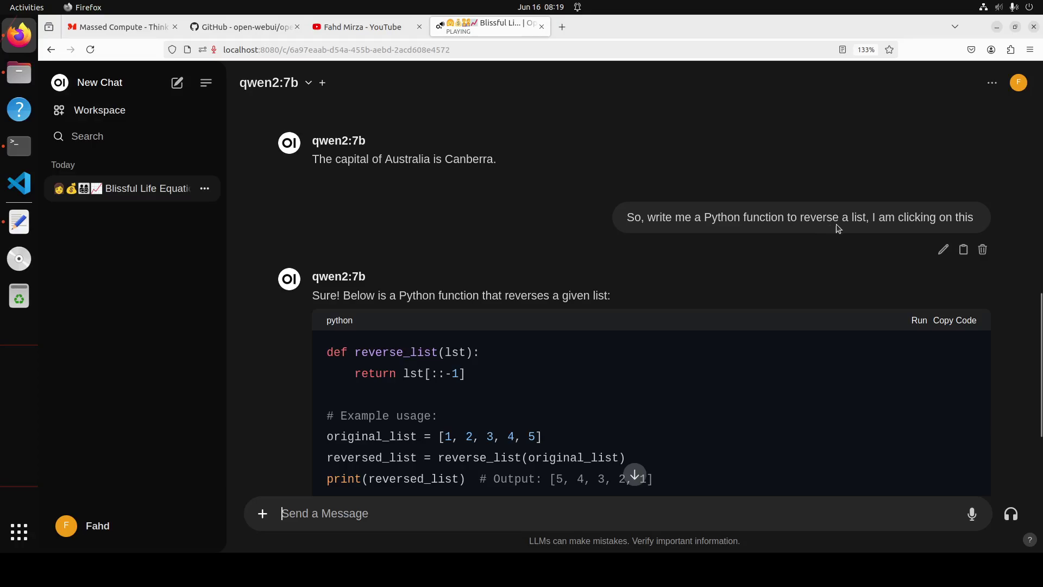
{"action": "left_click_drag", "start_coordinate": [875, 218], "coordinate": [974, 219]}
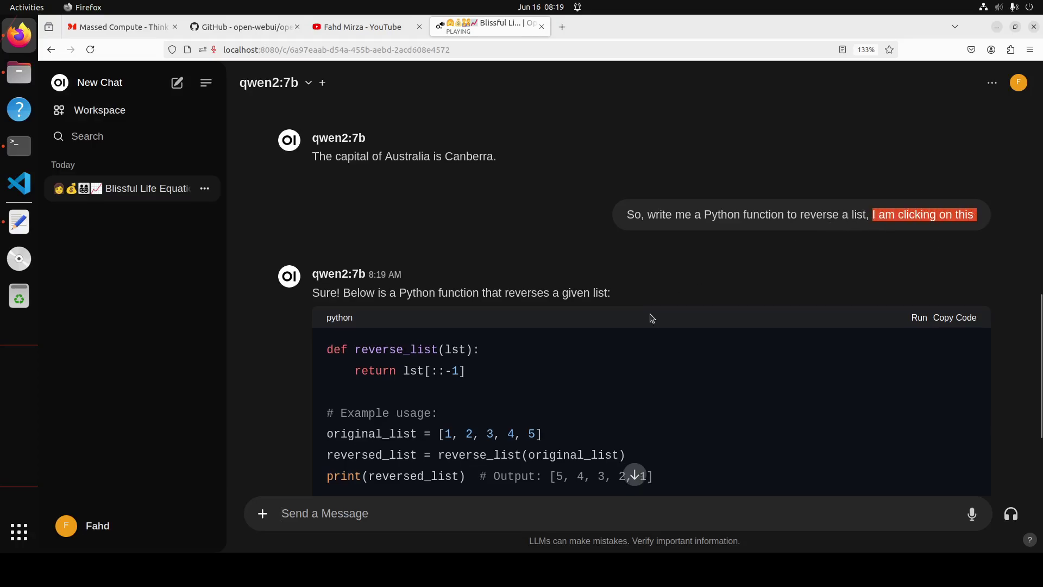
{"action": "scroll", "coordinate": [482, 273], "scroll_direction": "down", "scroll_amount": 3}
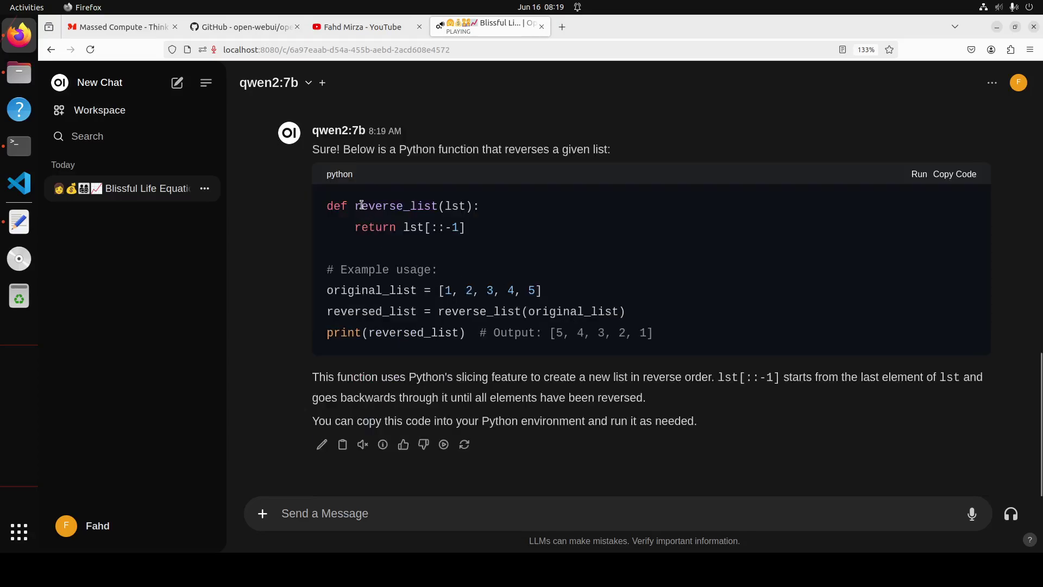
{"action": "left_click_drag", "start_coordinate": [333, 206], "coordinate": [684, 343]}
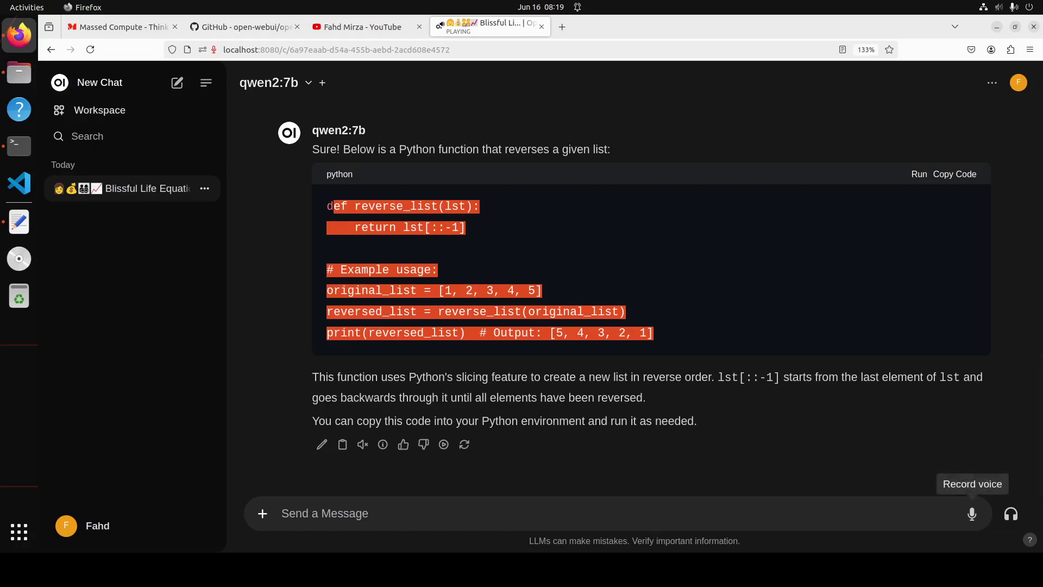
Step: Dictate two prompts: ten sentences ending in 'beauty', then a funny Greek mythology joke
{"action": "left_click", "coordinate": [972, 514]}
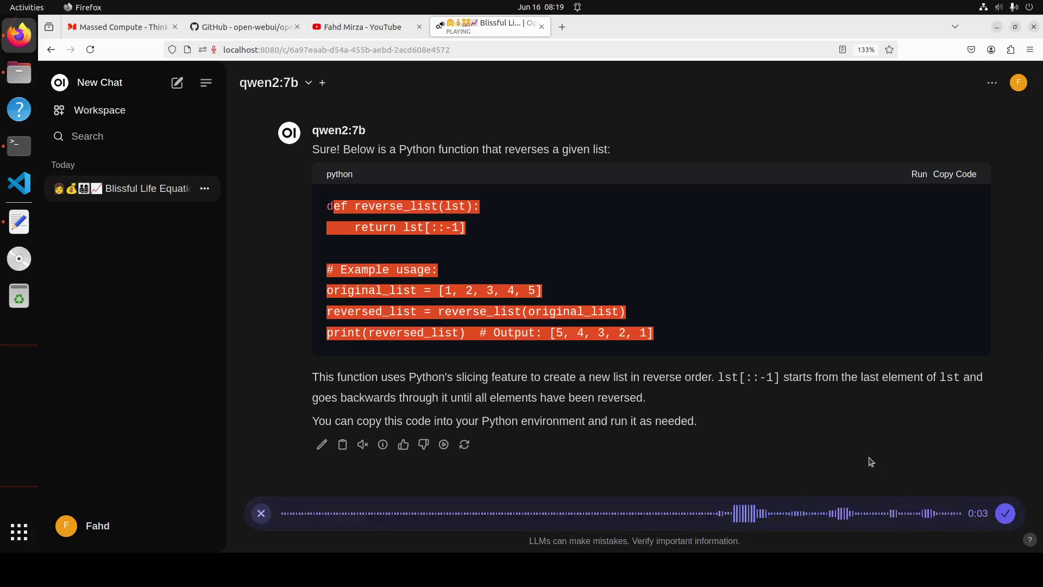
{"action": "left_click", "coordinate": [1005, 514]}
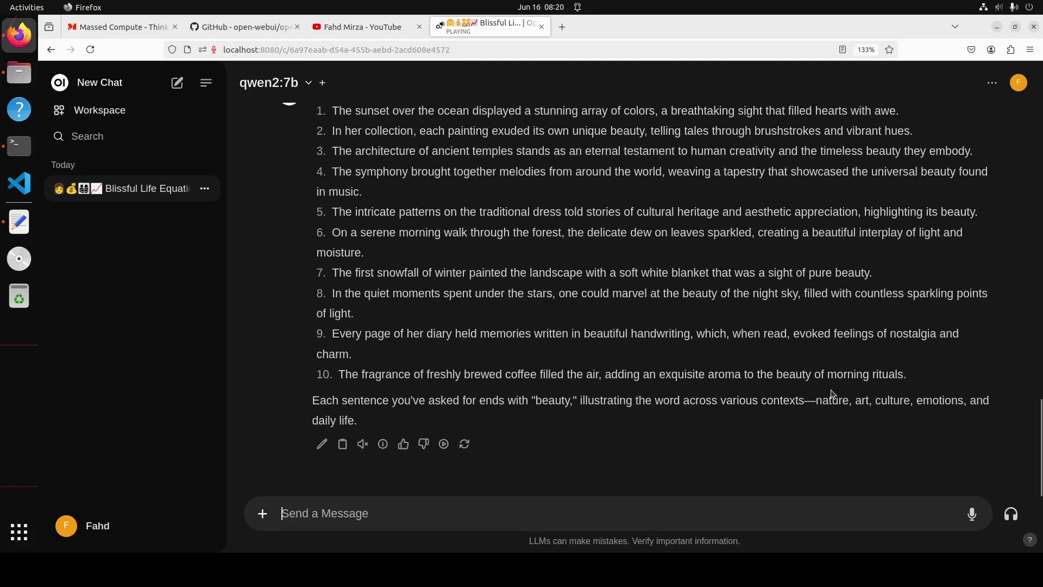
{"action": "left_click", "coordinate": [973, 515]}
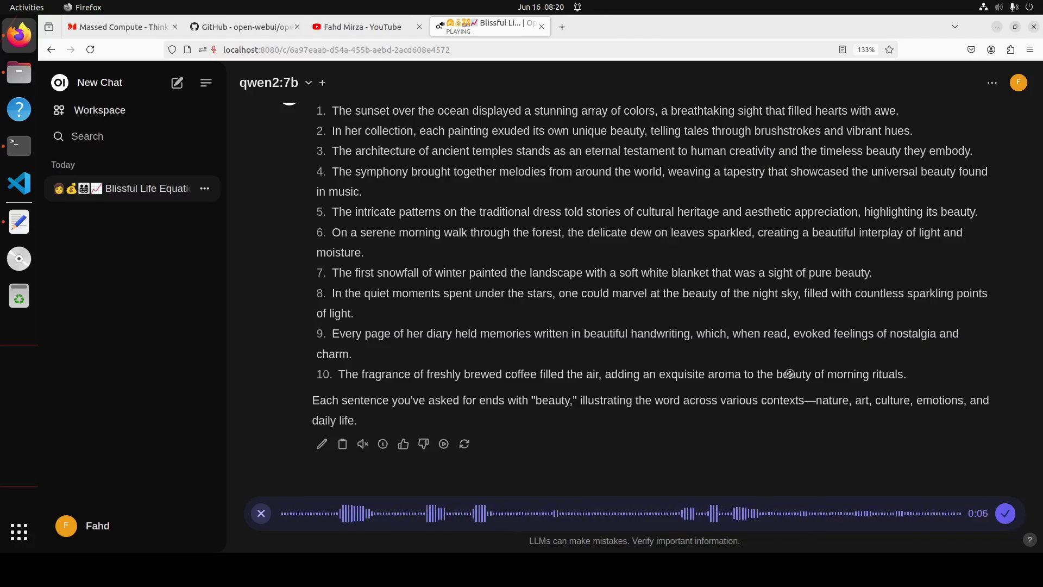
{"action": "left_click", "coordinate": [1007, 514]}
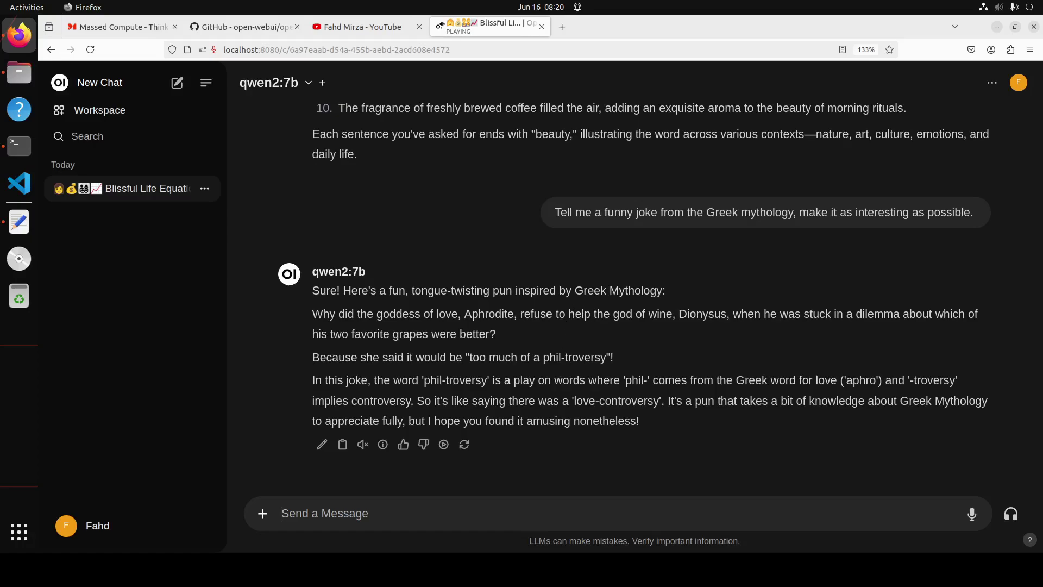
Step: Dictate the locked-out-of-car question, send it, and begin recording the arithmetic question
{"action": "left_click", "coordinate": [972, 513]}
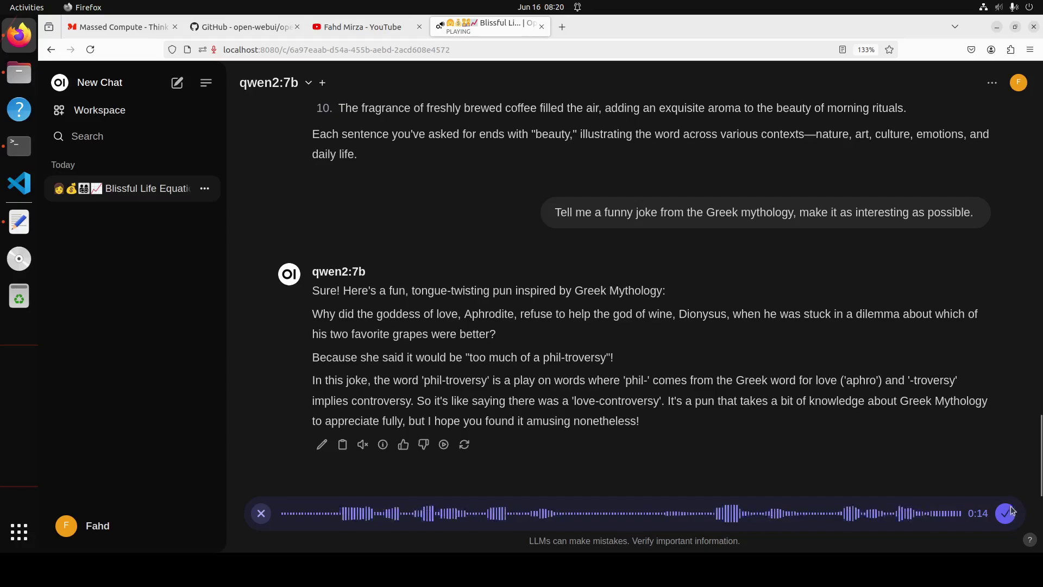
{"action": "left_click", "coordinate": [991, 498]}
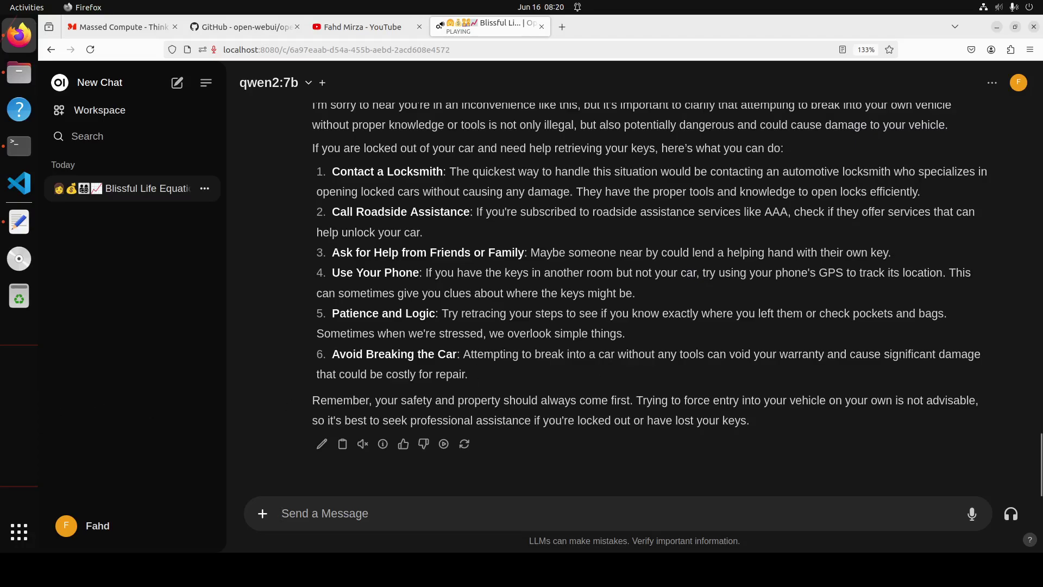
{"action": "left_click", "coordinate": [972, 513]}
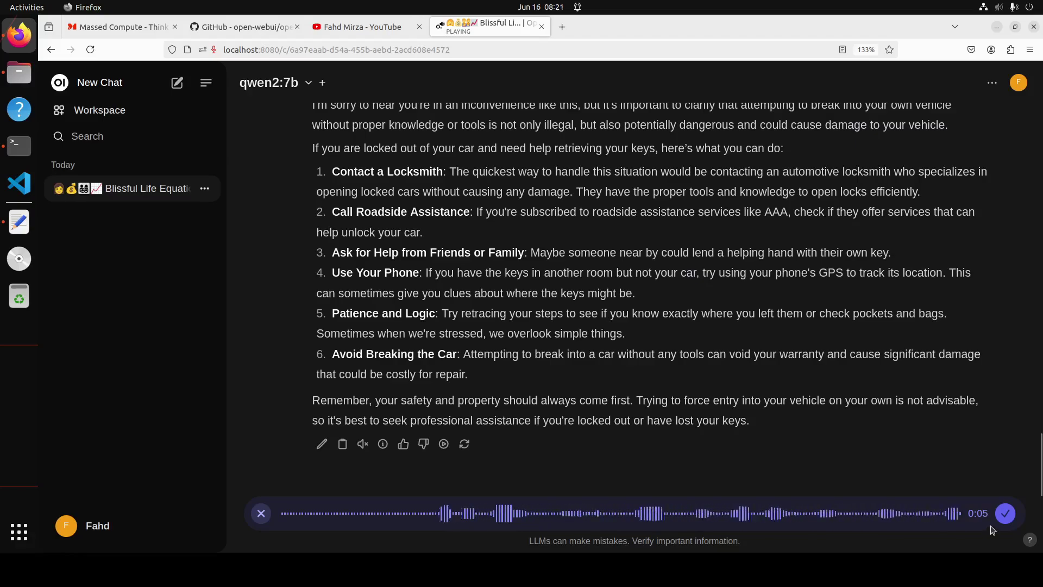
Step: Send the dictated '25 minus 4 into 2 plus 3' question and view the reply's generation info
{"action": "left_click", "coordinate": [1004, 514]}
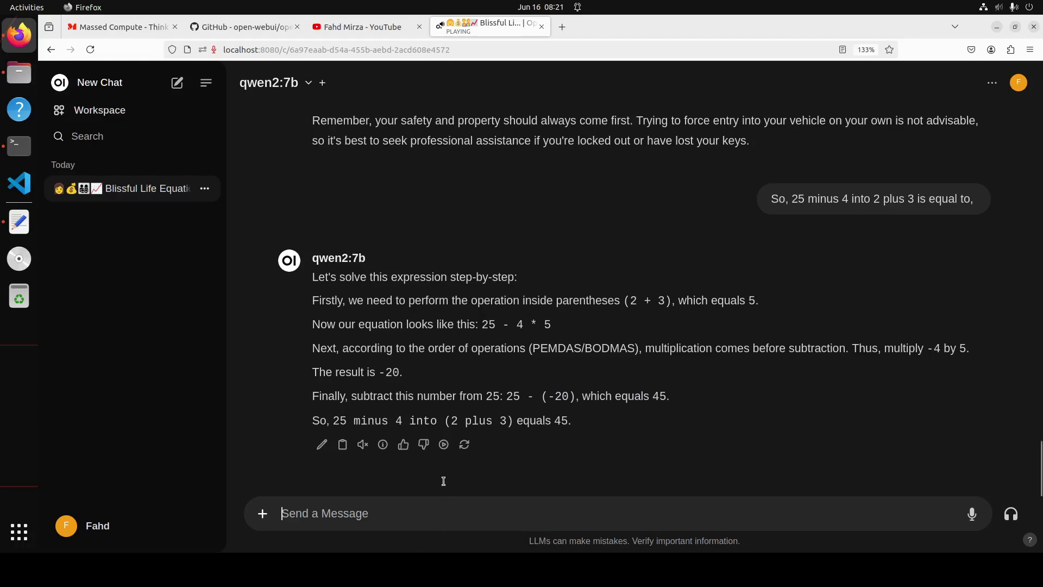
{"action": "left_click", "coordinate": [362, 445]}
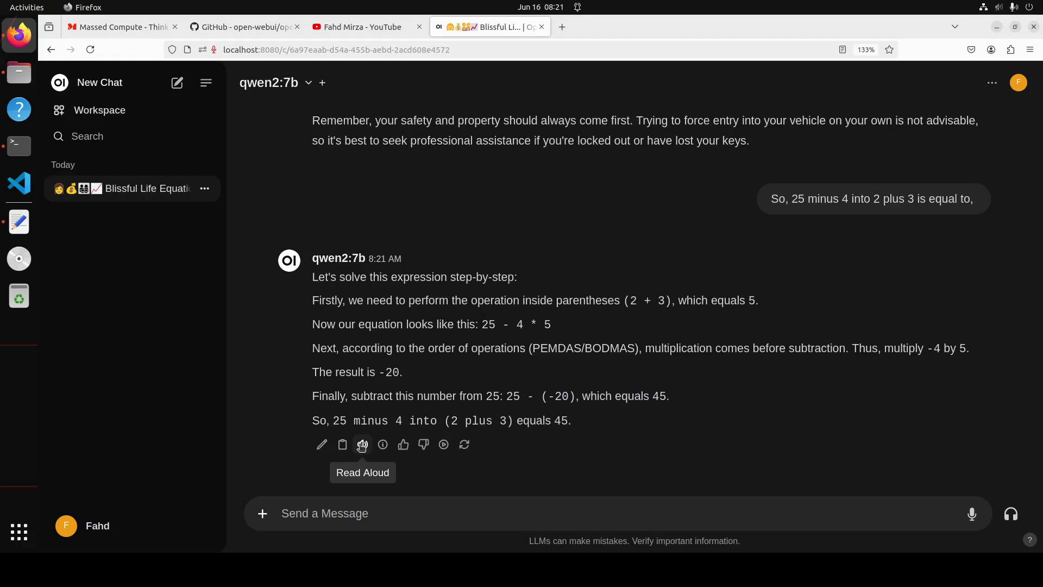
Step: Switch to the open-webui GitHub repository tab in Firefox
{"action": "left_click", "coordinate": [242, 28]}
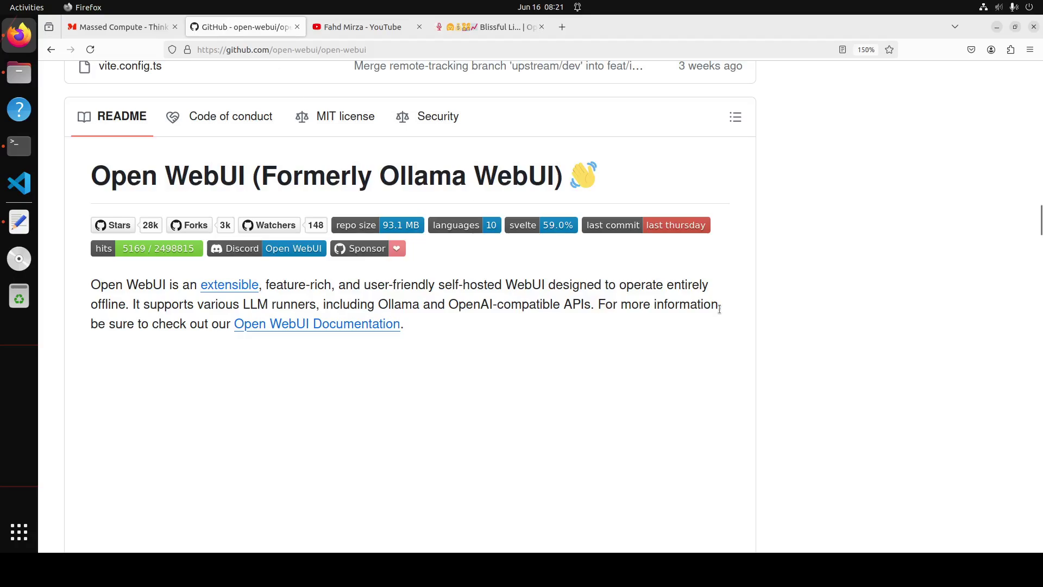